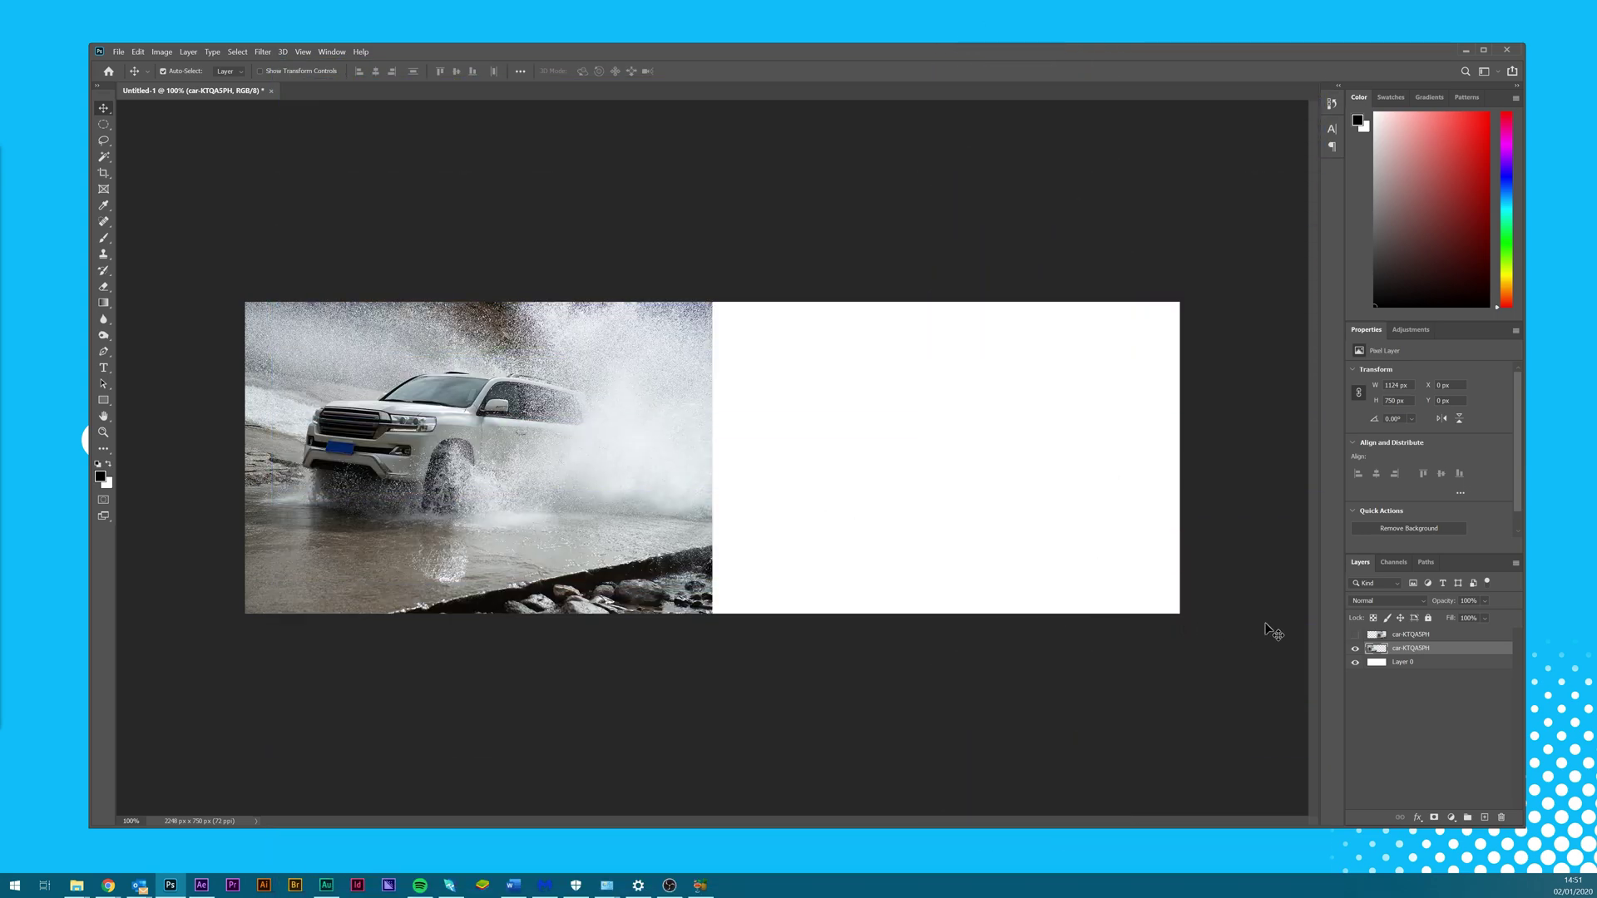
# Check the top car layer, then duplicate the left car layer and move the copy to X 1124 px
pyautogui.click(1355, 636)
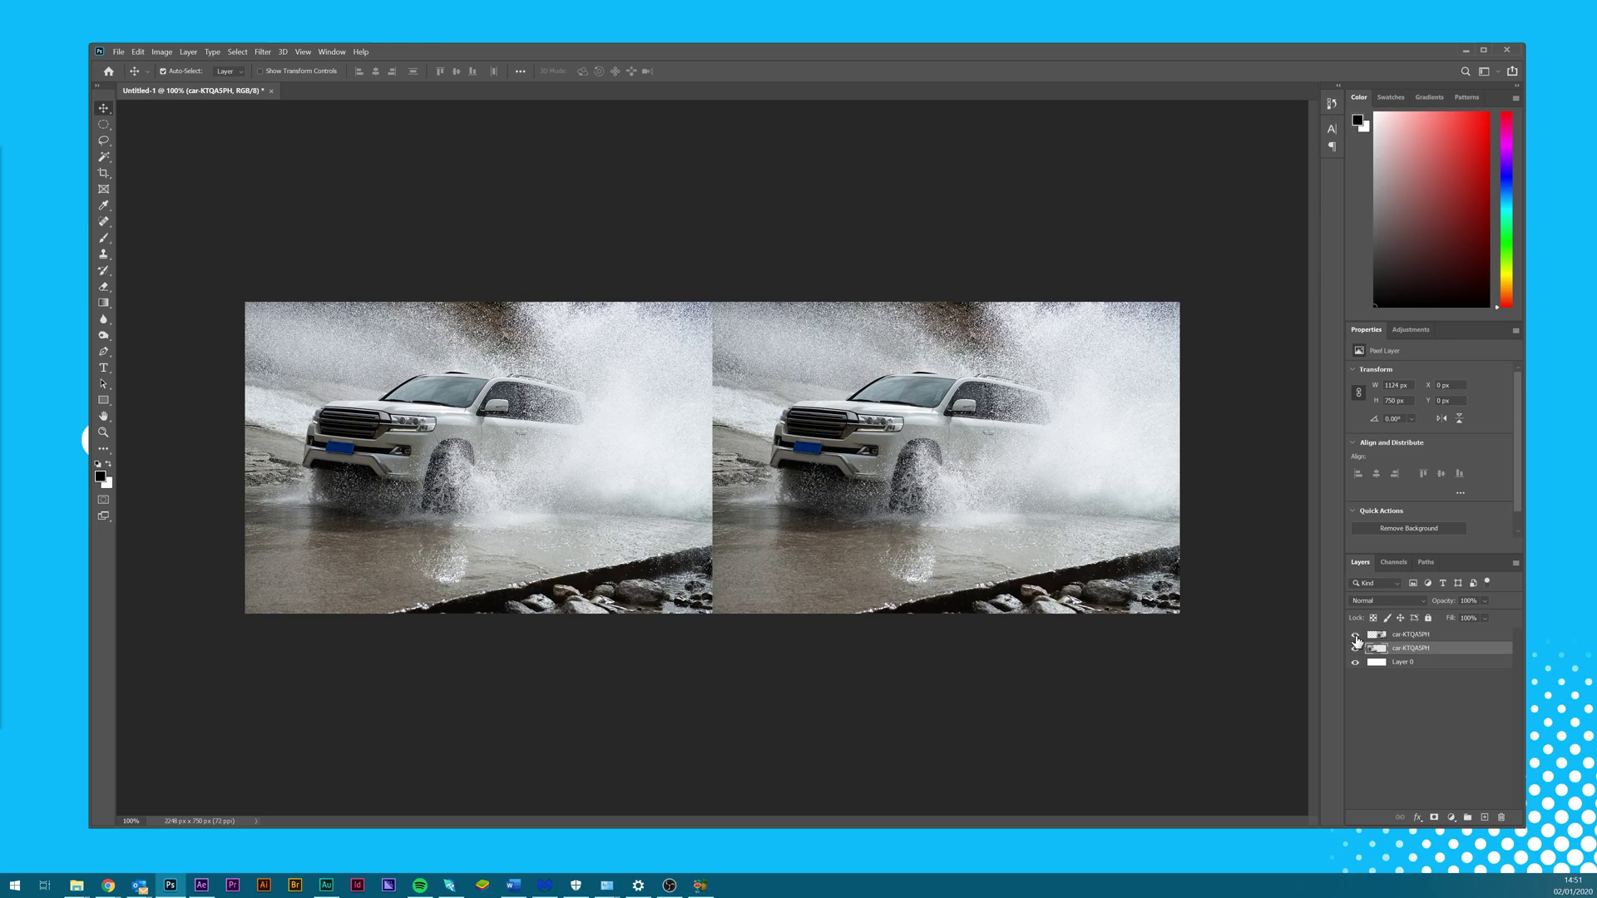
pyautogui.click(1354, 636)
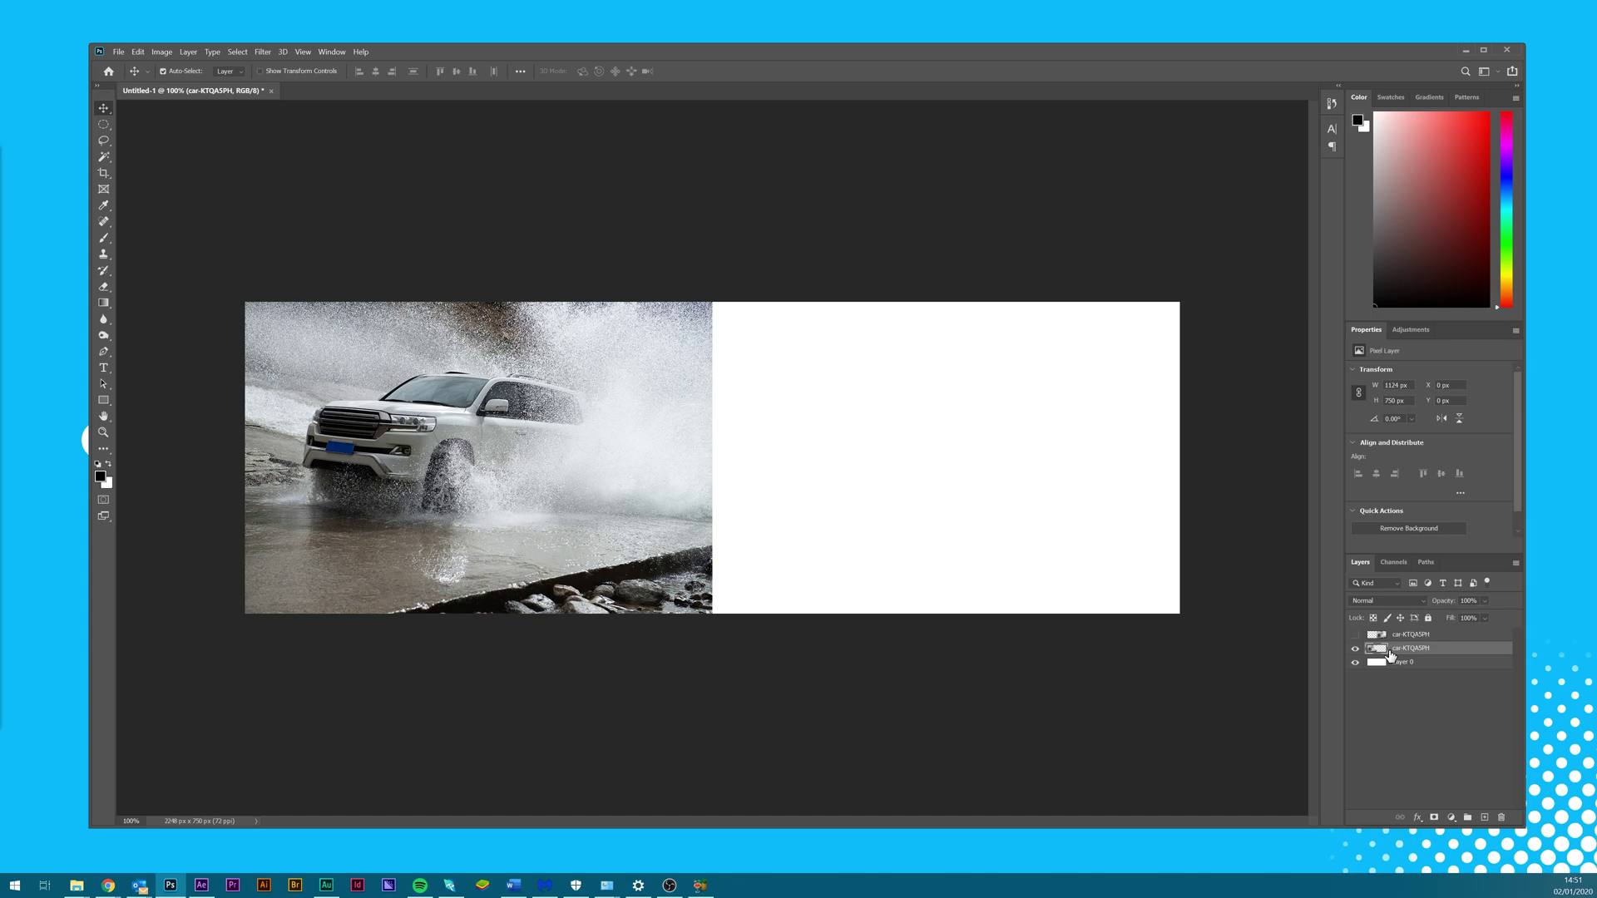
pyautogui.hotkey('ctrl', 'j')
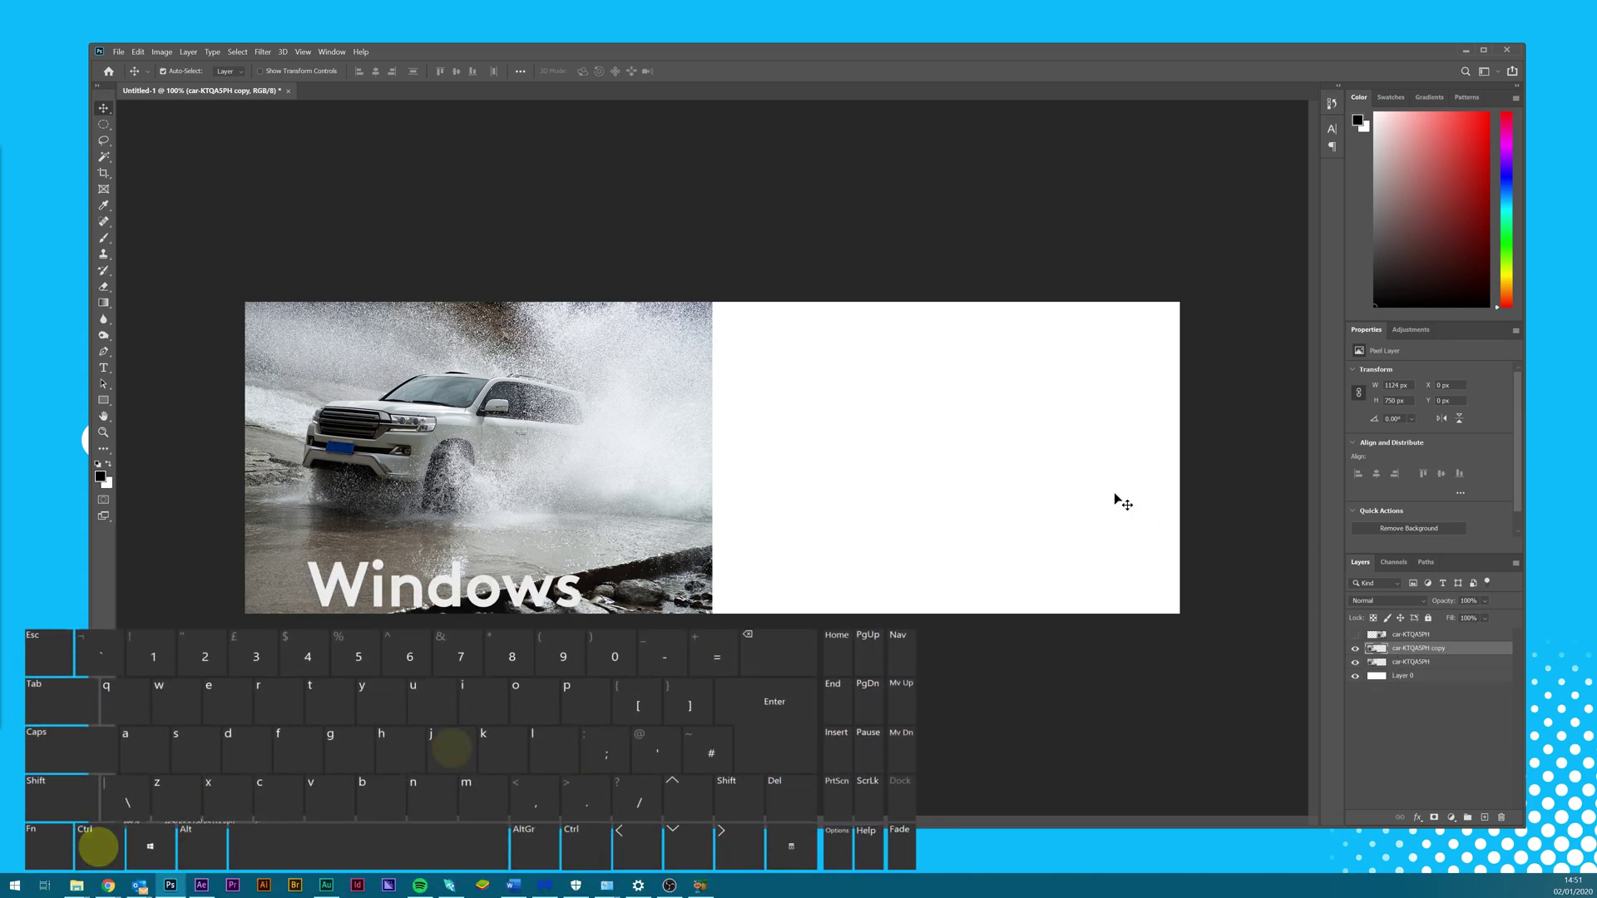
pyautogui.moveTo(628, 433); pyautogui.dragTo(1070, 435)
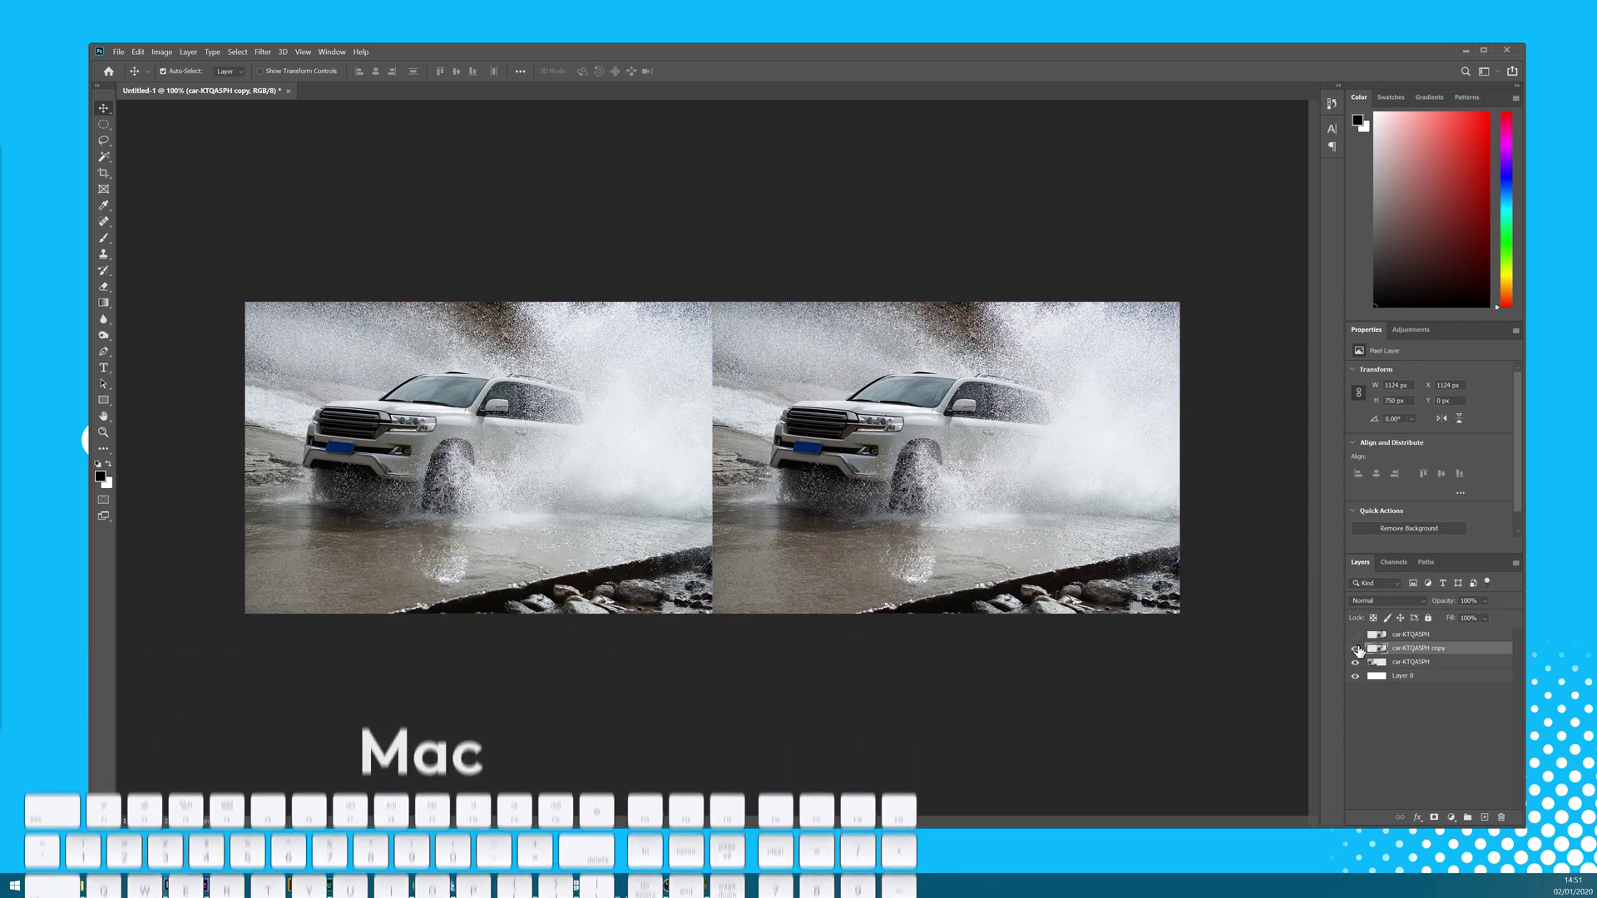
# Delete the car-KTQA5PH copy layer and make the top car layer visible in the right half
pyautogui.click(1356, 649)
pyautogui.press('Delete')
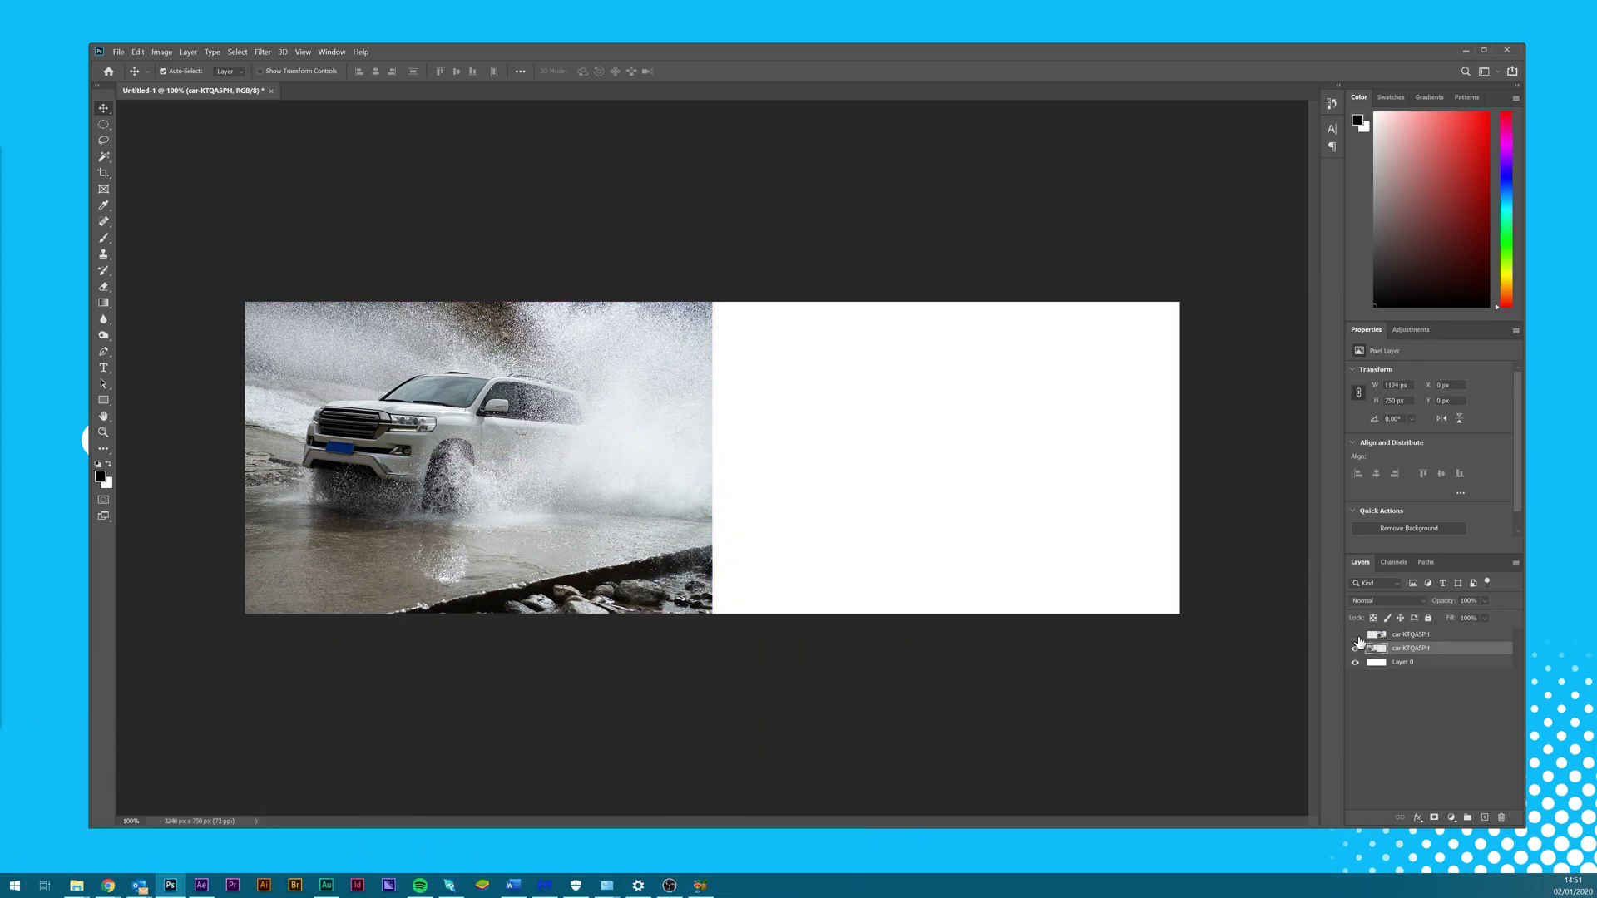
pyautogui.click(1356, 634)
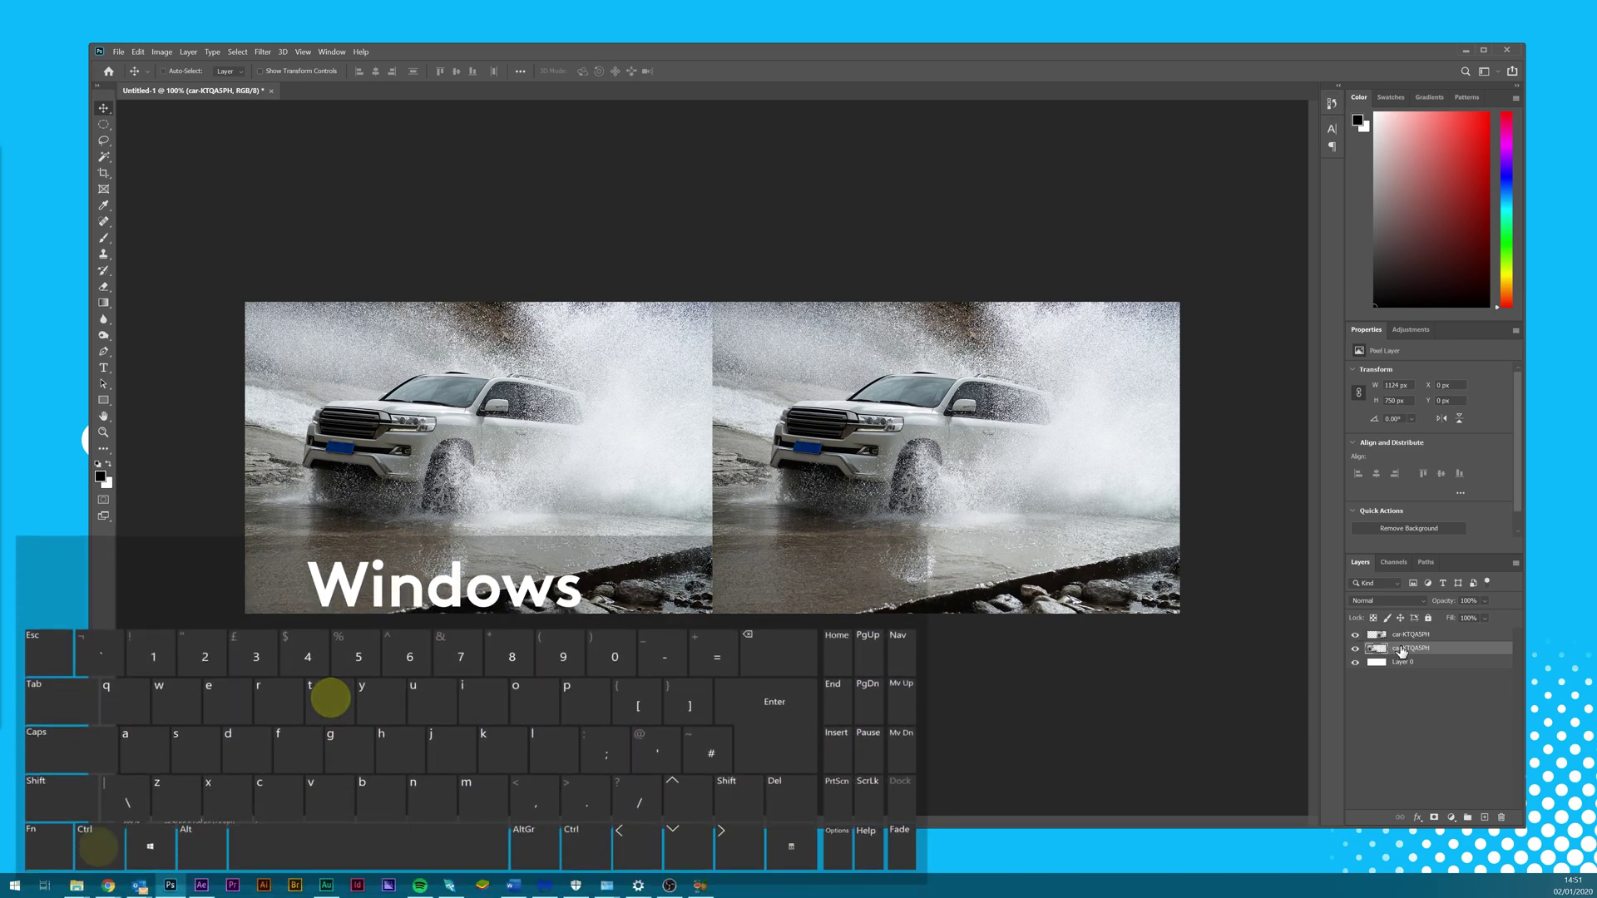
# Try resizing the left car, cancel the half-size scale, and commit a transform at about 100%
pyautogui.hotkey('ctrl', 't')
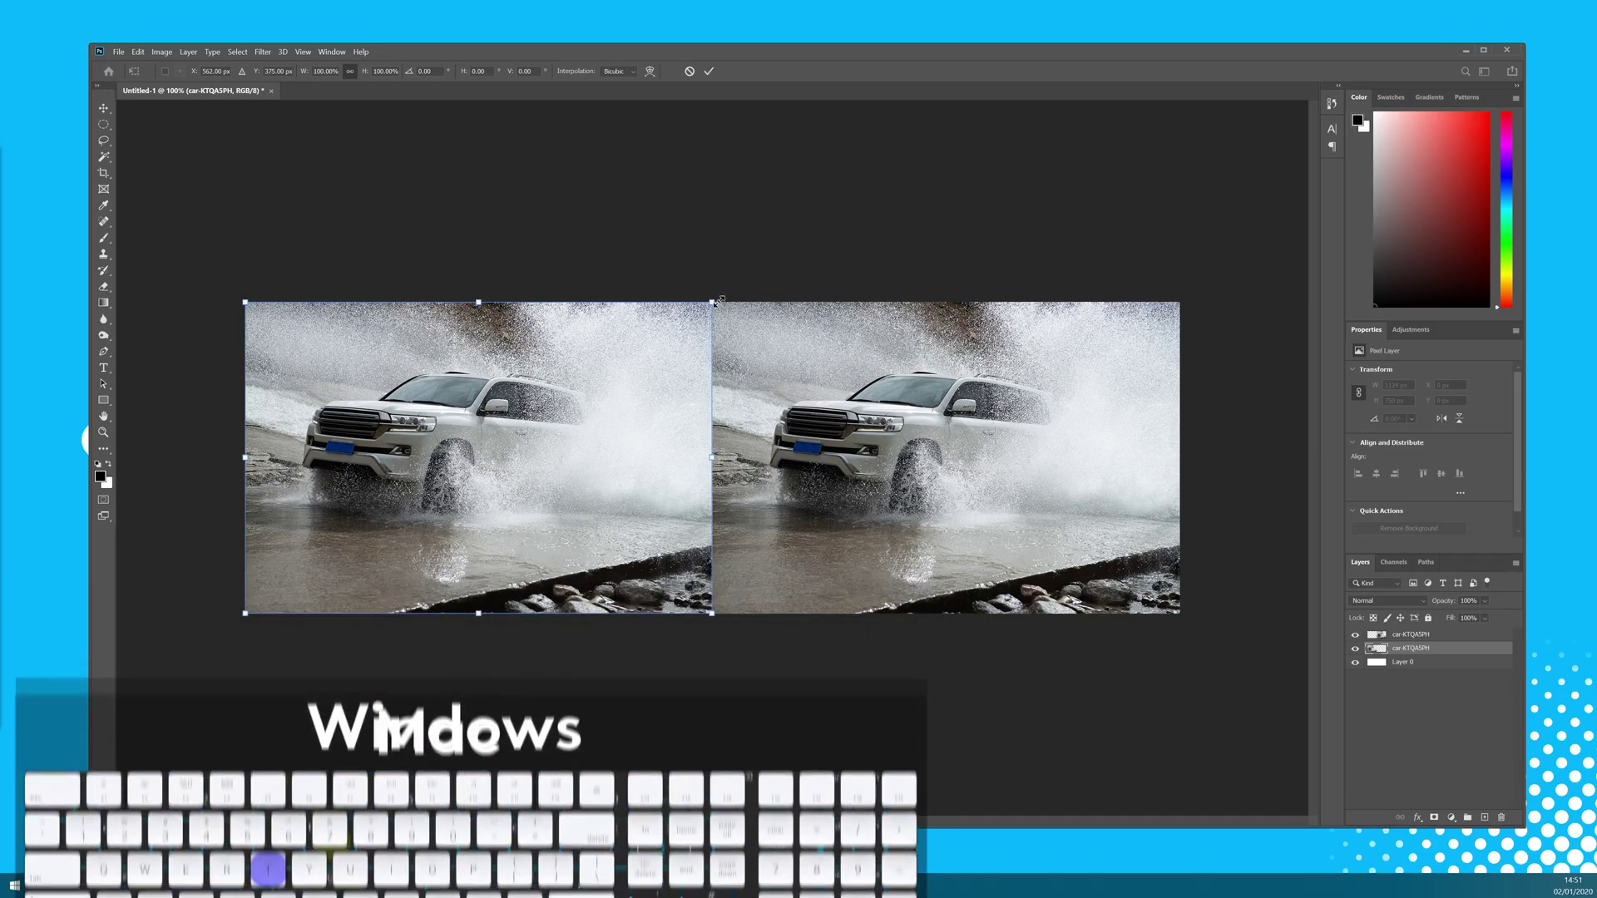
pyautogui.moveTo(712, 302)
pyautogui.mouseDown()
pyautogui.moveTo(508, 470)
pyautogui.moveTo(684, 287)
pyautogui.mouseUp()
pyautogui.press('Escape')
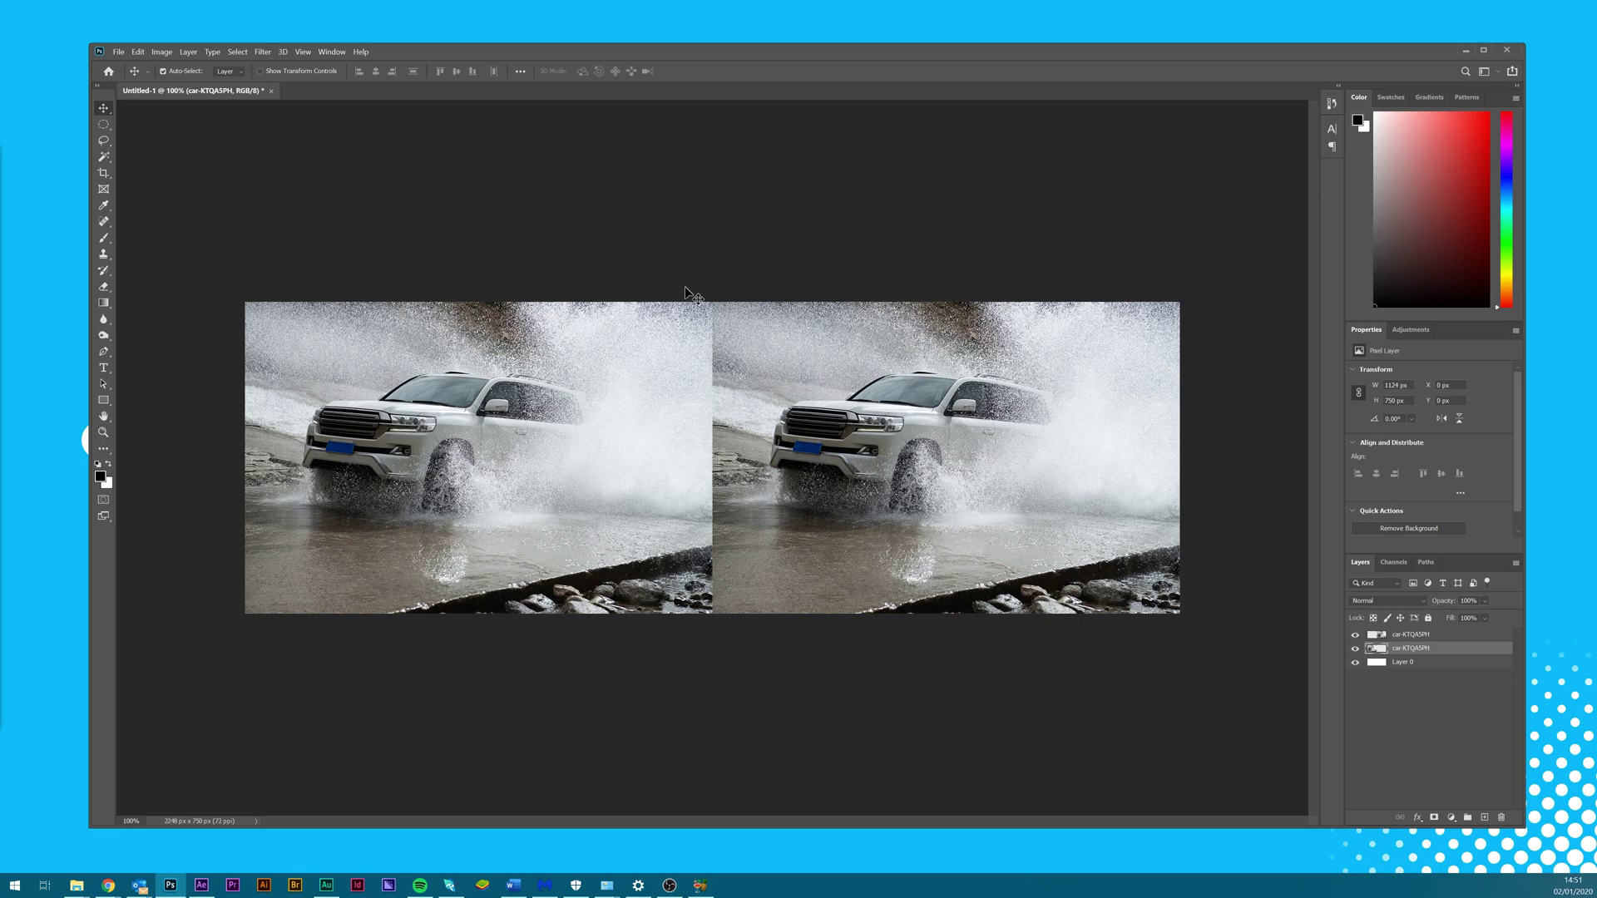
pyautogui.hotkey('ctrl', 't')
pyautogui.moveTo(712, 301)
pyautogui.mouseDown()
pyautogui.moveTo(678, 465)
pyautogui.moveTo(527, 378)
pyautogui.moveTo(607, 302)
pyautogui.moveTo(671, 334)
pyautogui.moveTo(721, 314)
pyautogui.mouseUp()
pyautogui.press('Return')
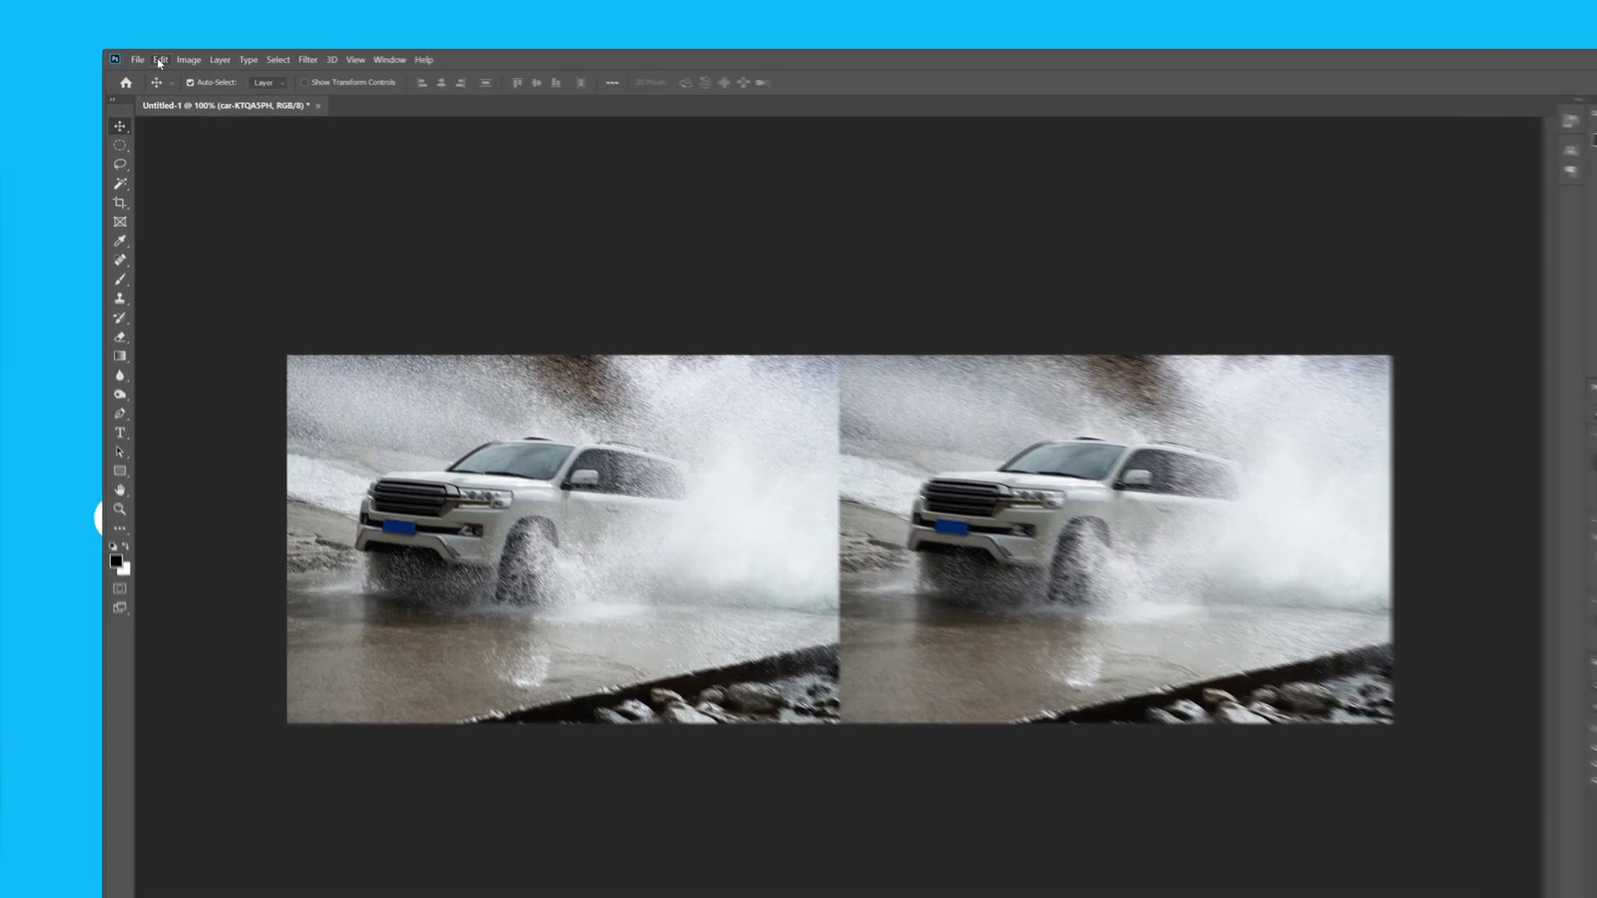
# Free Transform the left car layer to 10% width and height, then commit
pyautogui.click(124, 46)
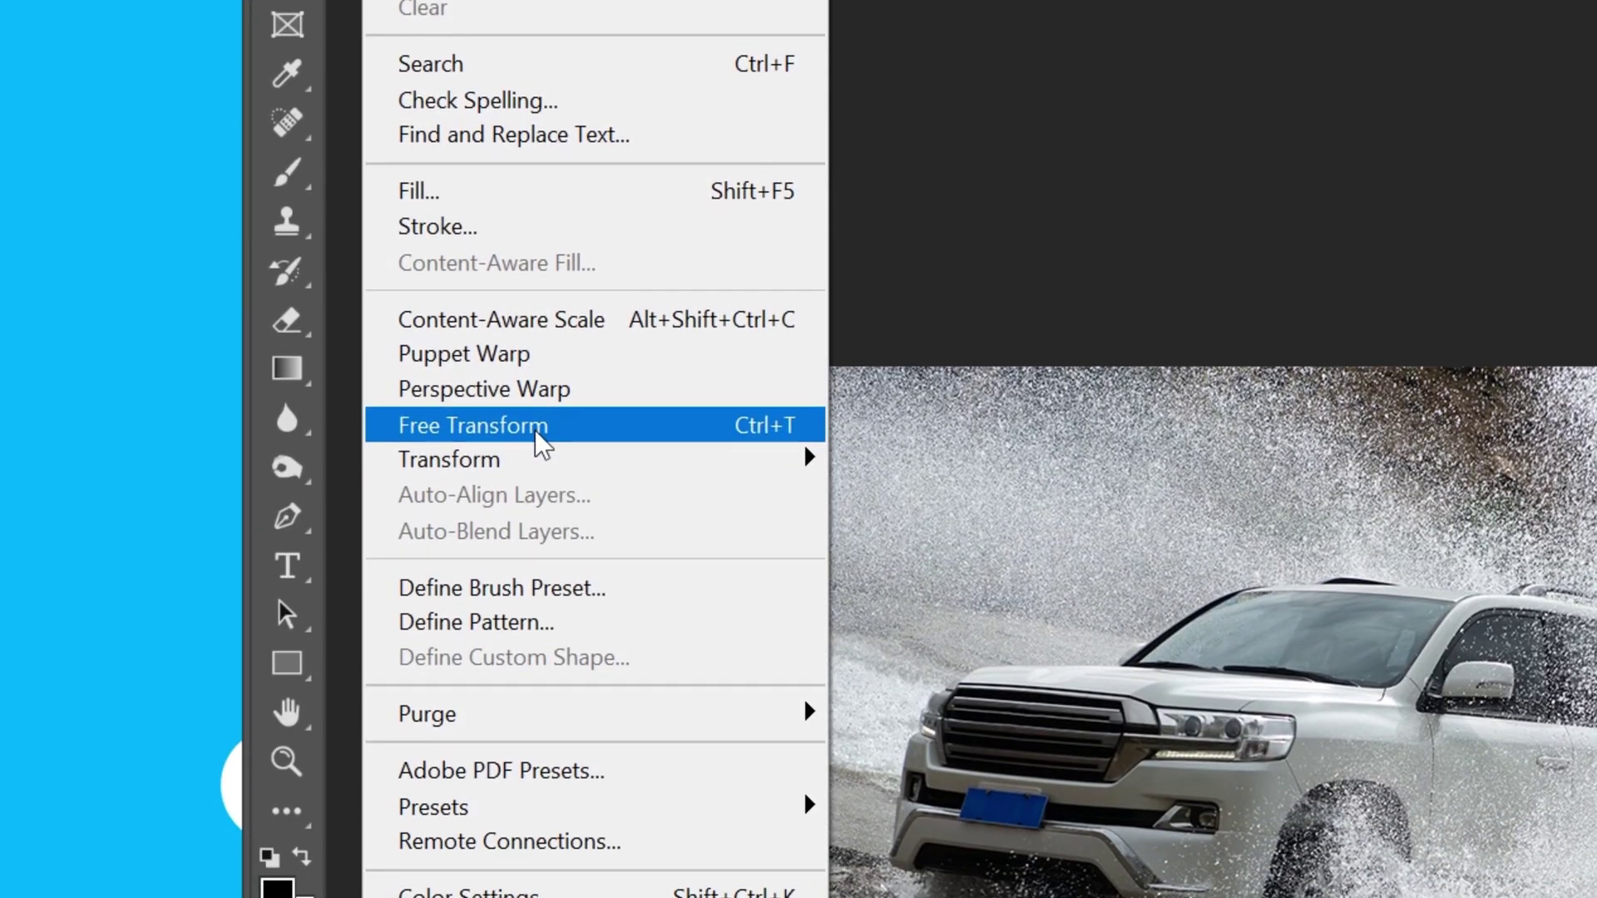
pyautogui.click(535, 896)
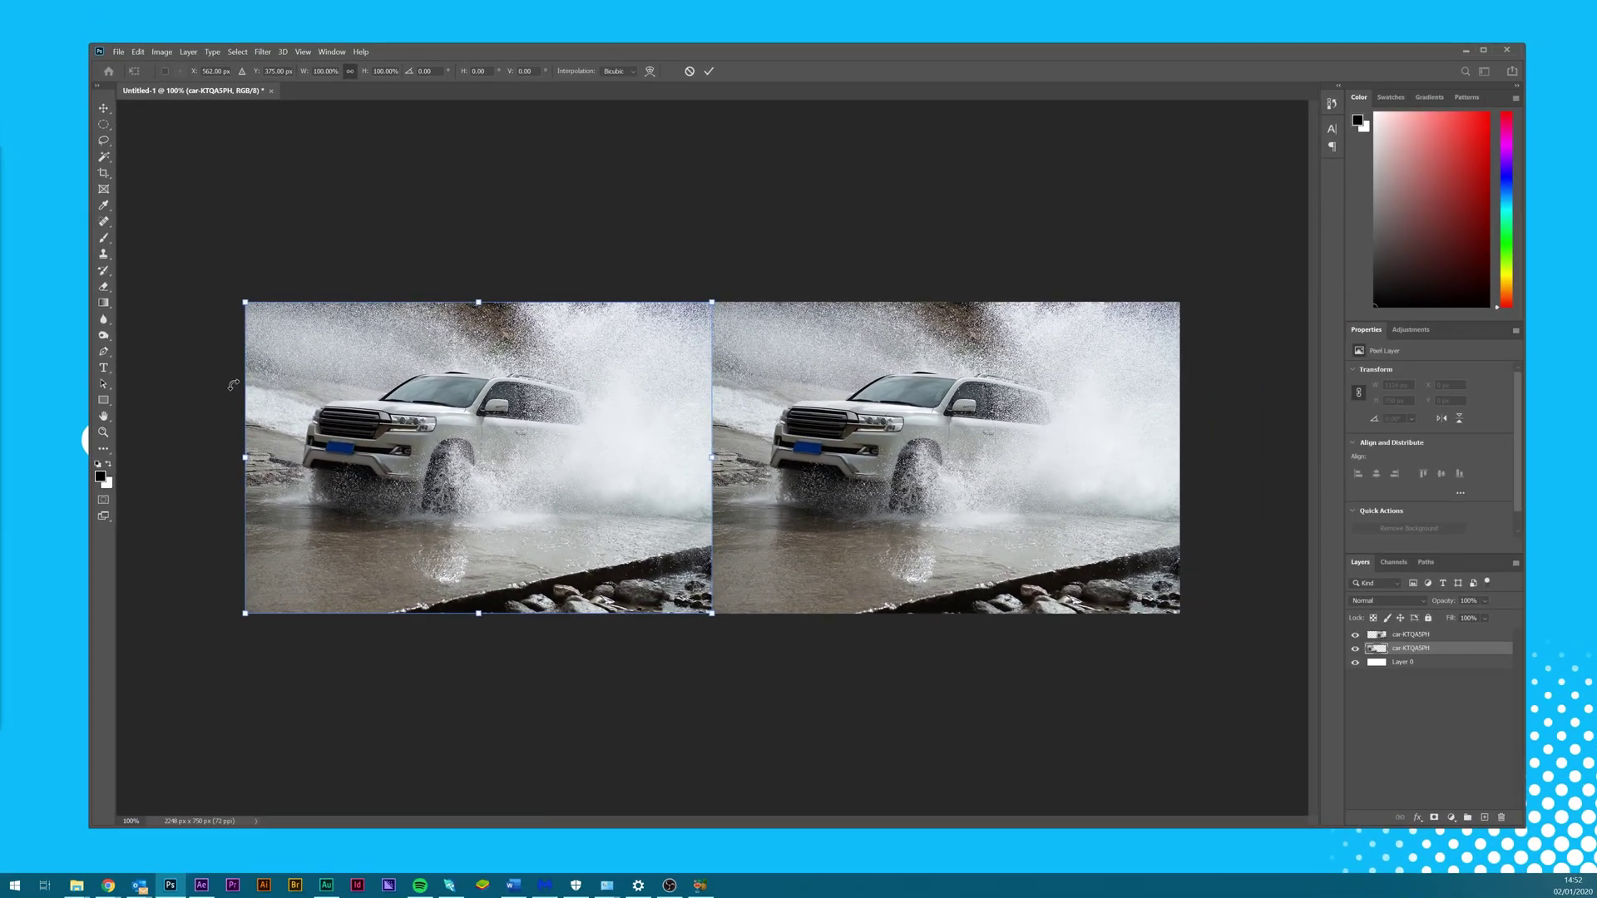
pyautogui.hotkey('ctrl', 't')
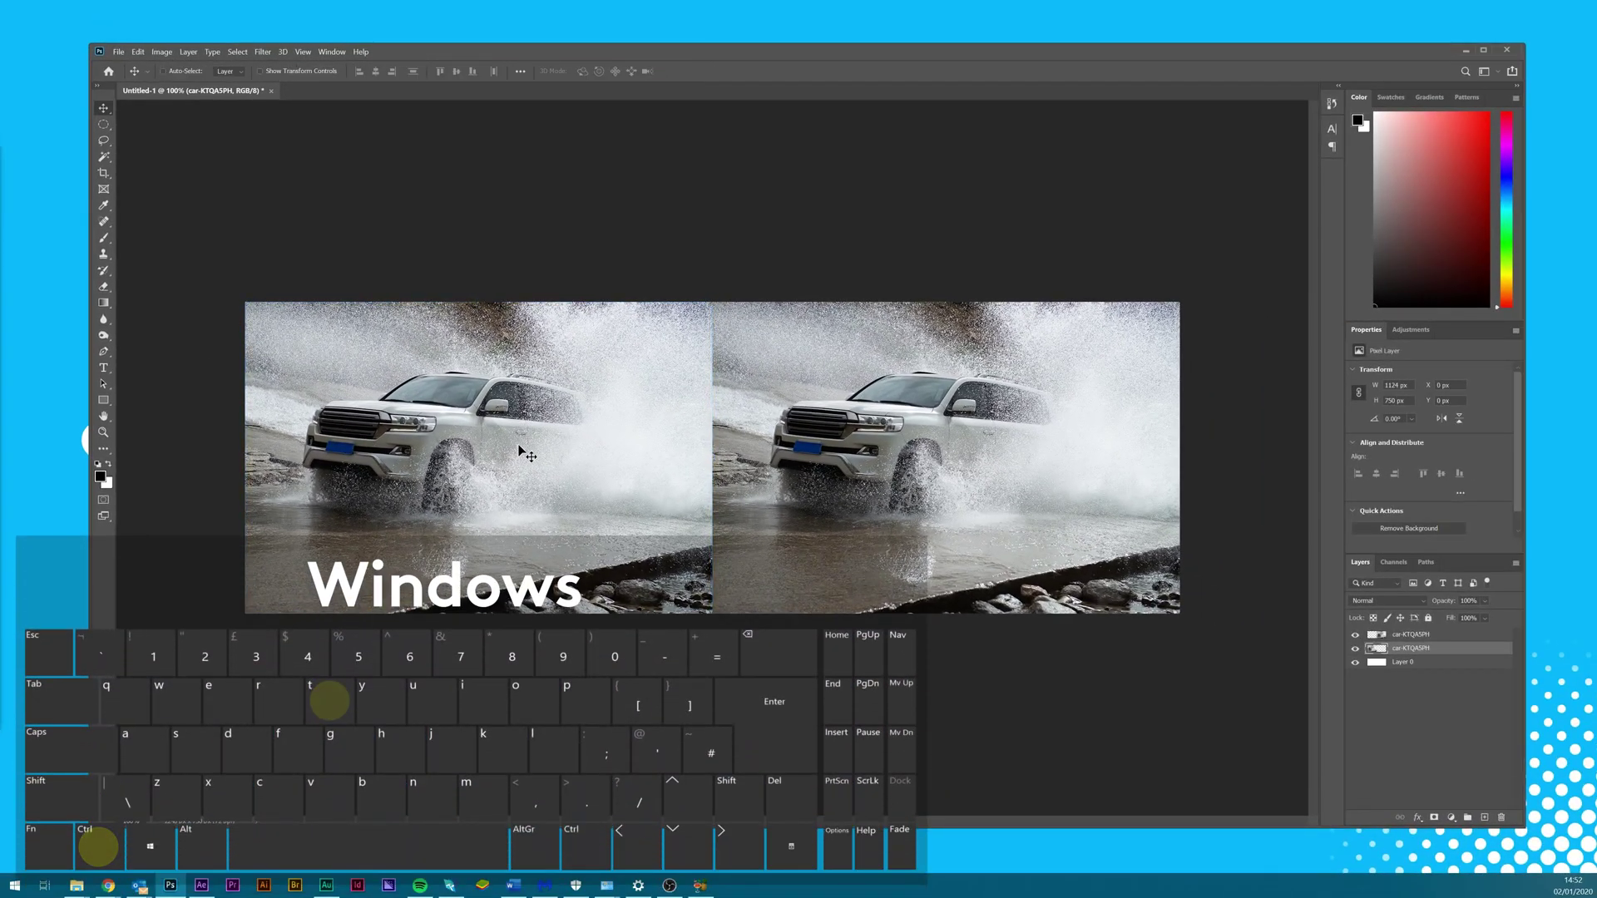
pyautogui.hotkey('ctrl', 't')
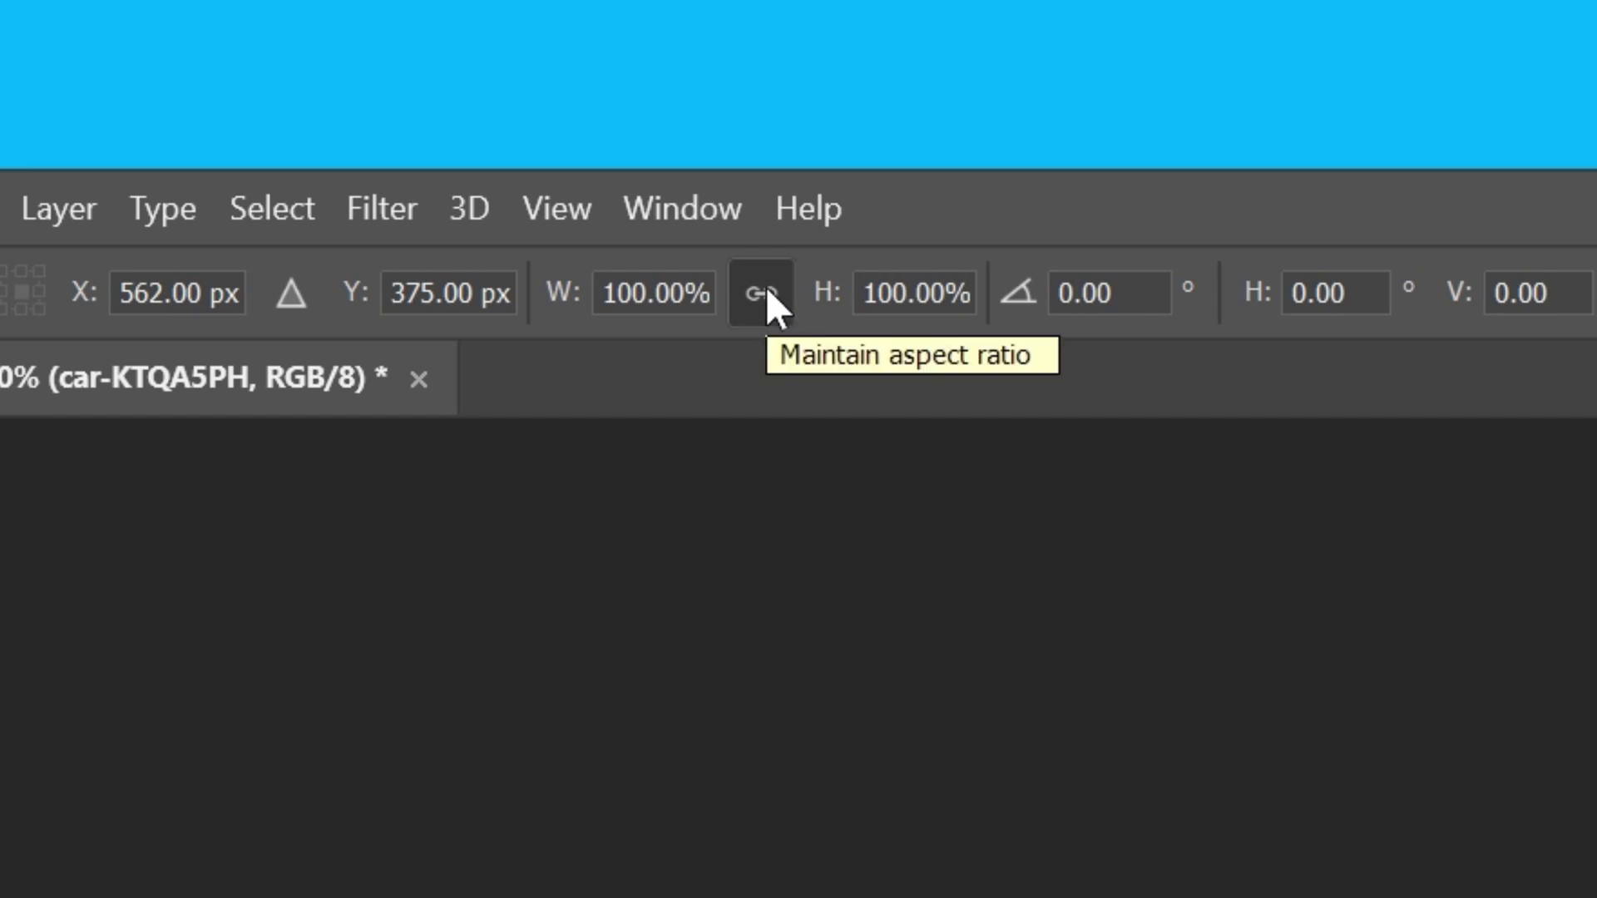
pyautogui.click(634, 293)
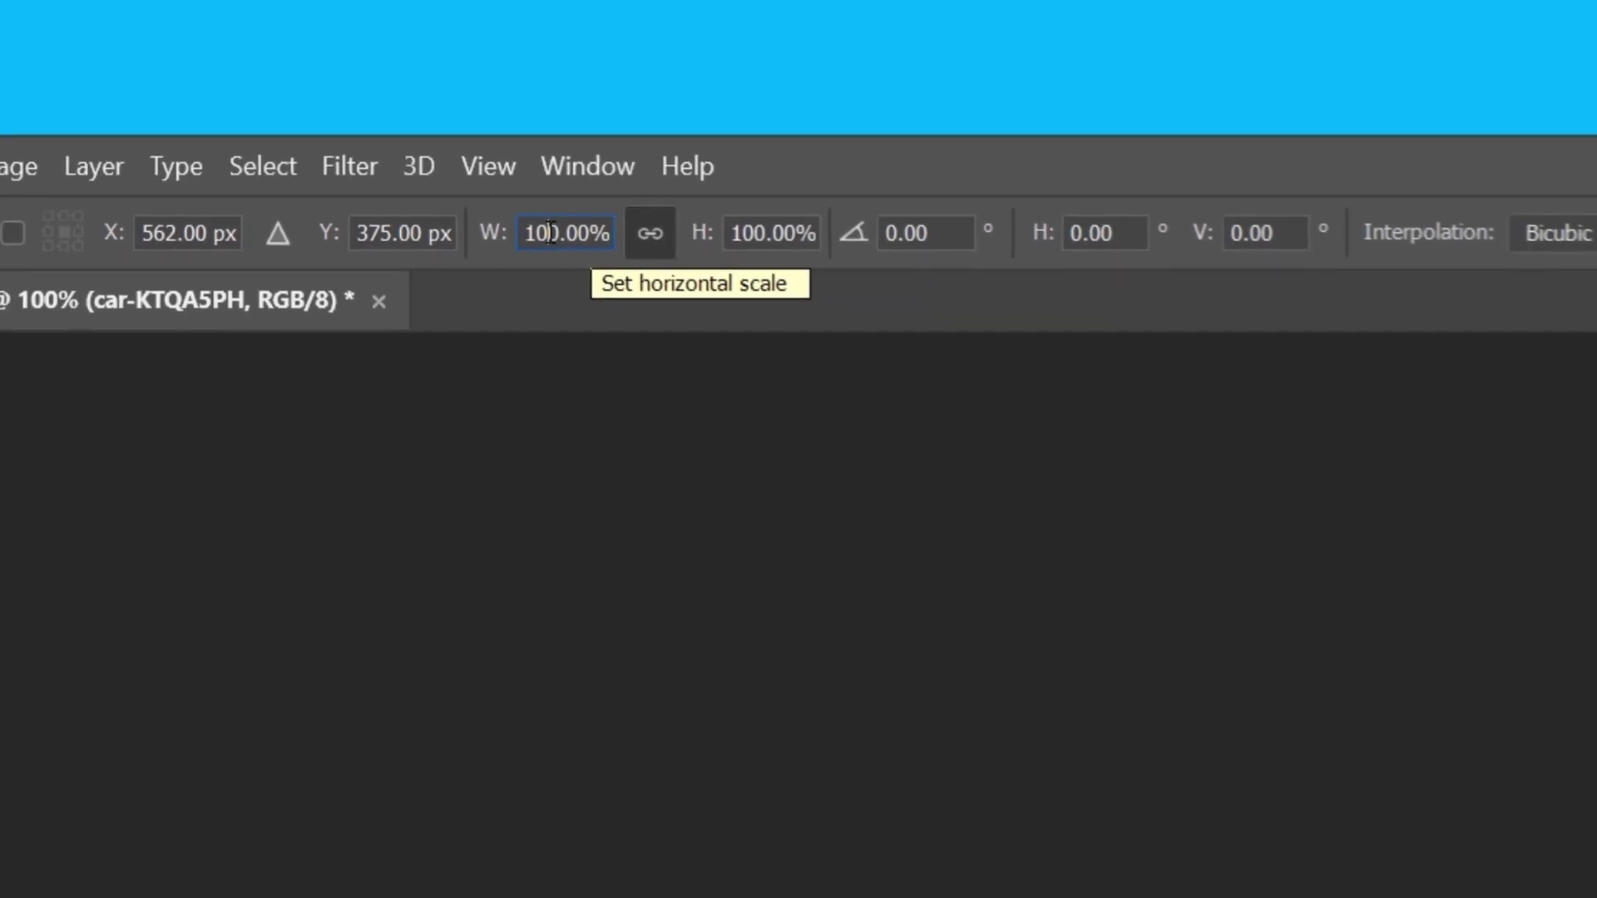
pyautogui.press('BackSpace')
pyautogui.press('Return')
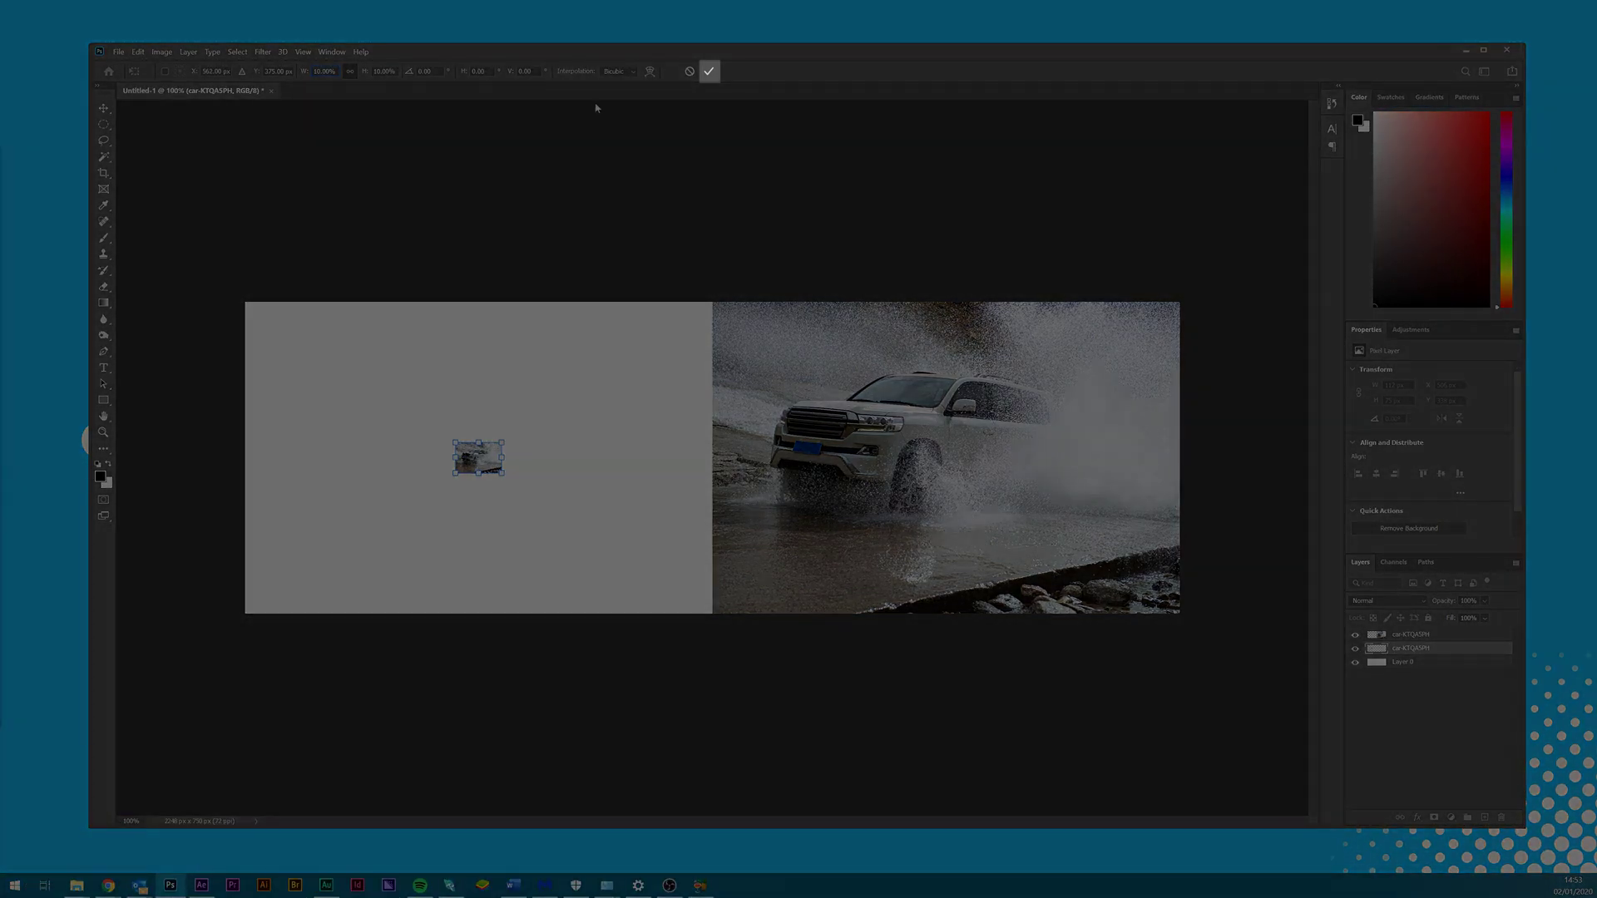
pyautogui.click(711, 72)
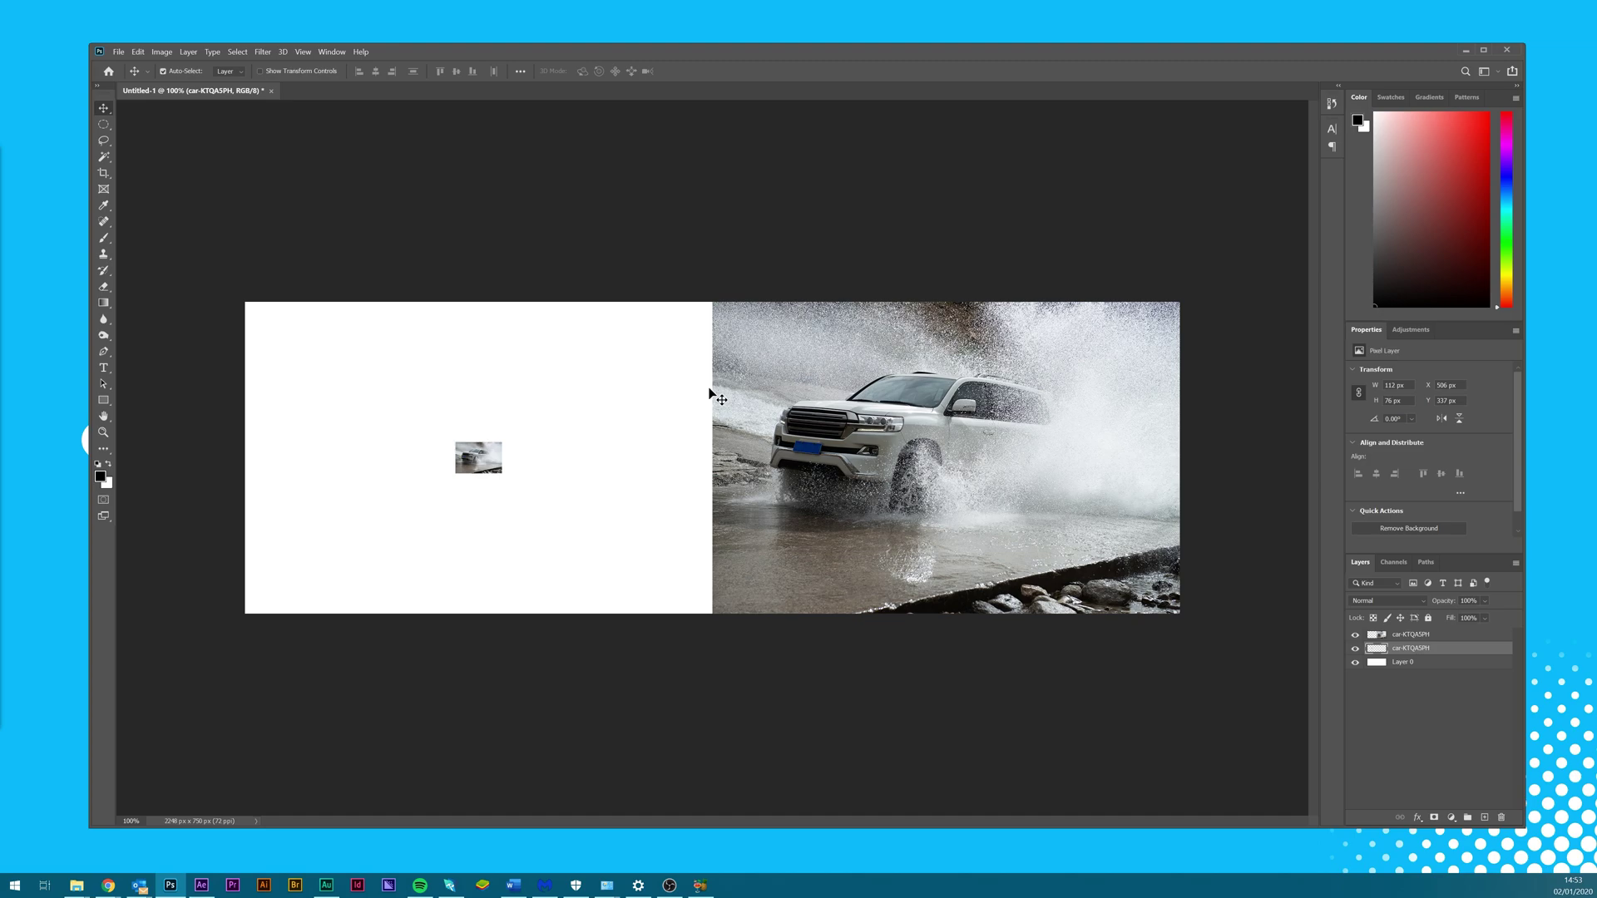
# Convert the top car-KTQA5PH layer into an embedded smart object from its Layers panel menu
pyautogui.click(713, 393)
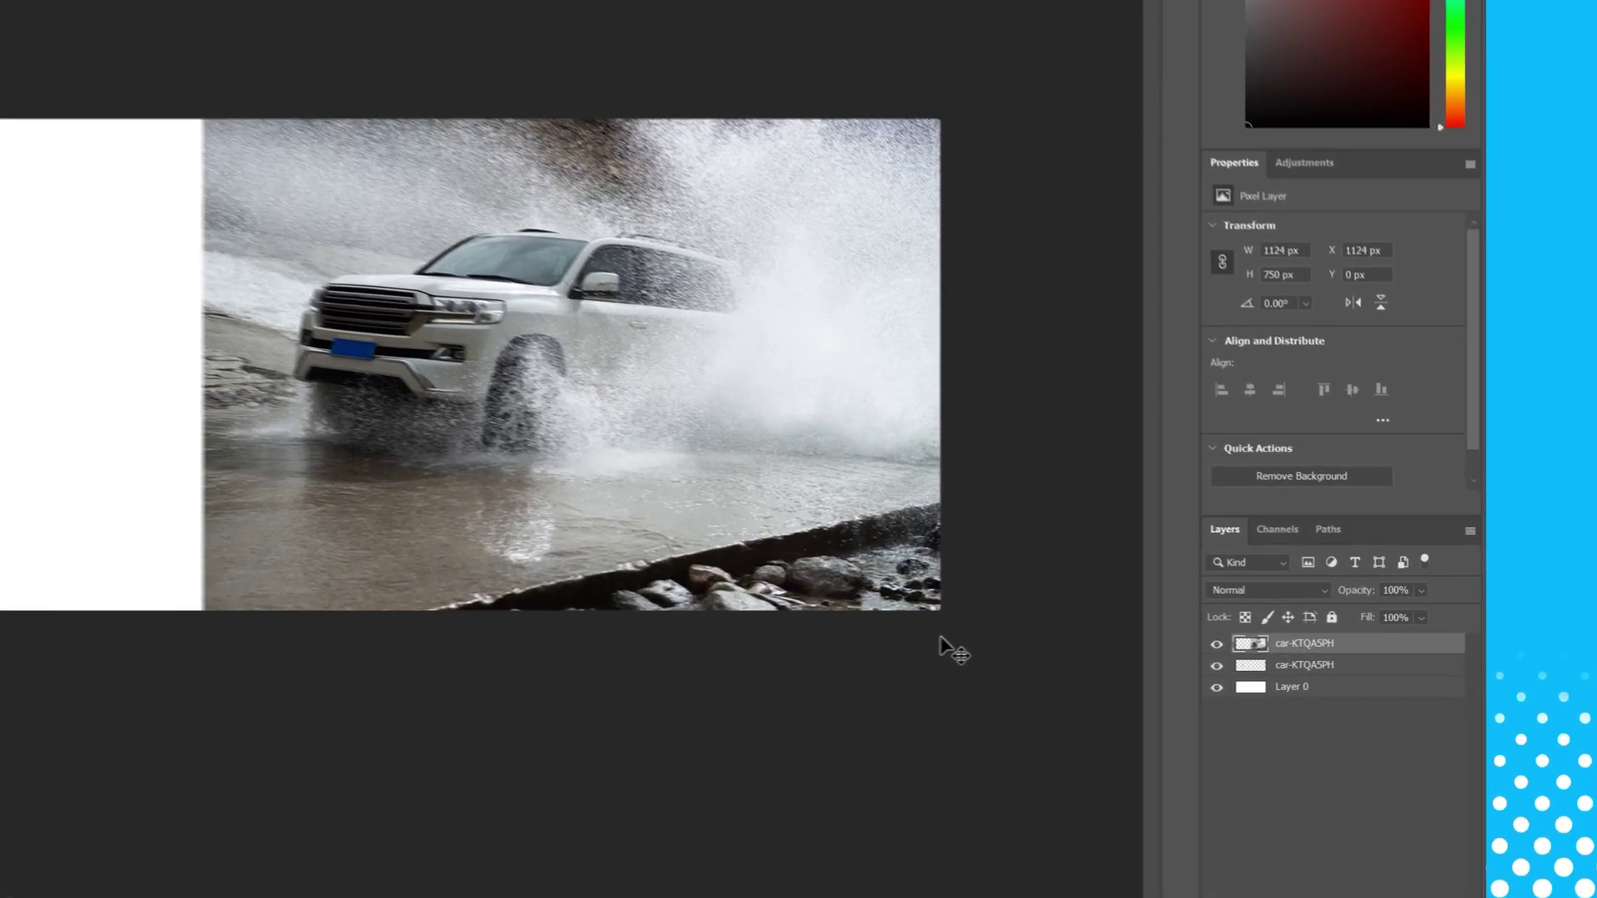
pyautogui.rightClick(1290, 646)
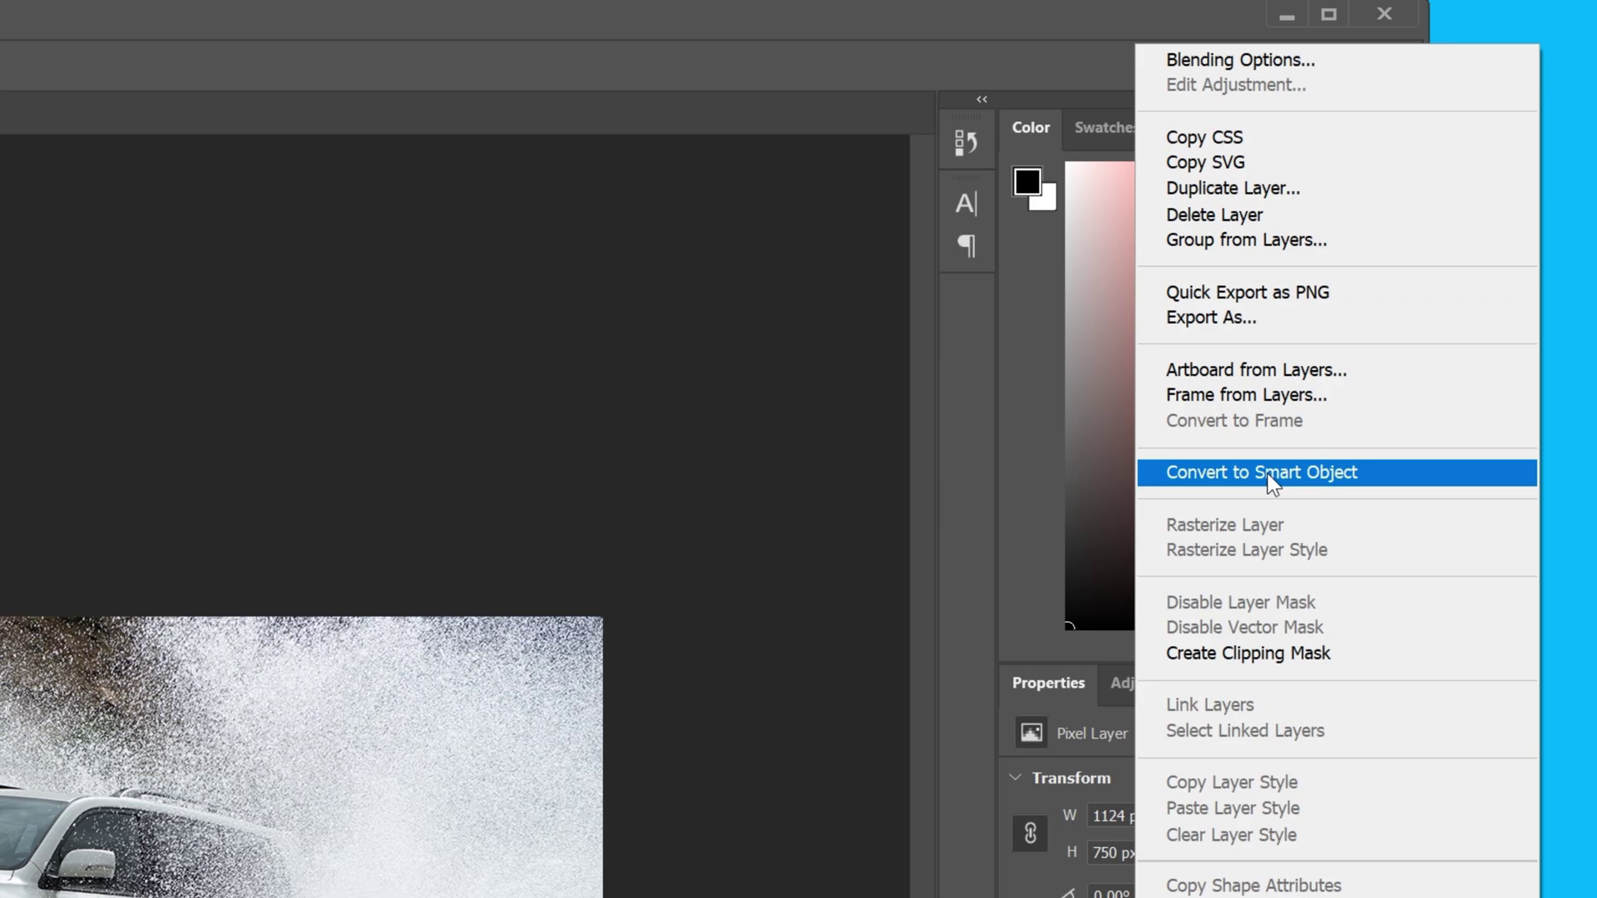
pyautogui.click(1272, 482)
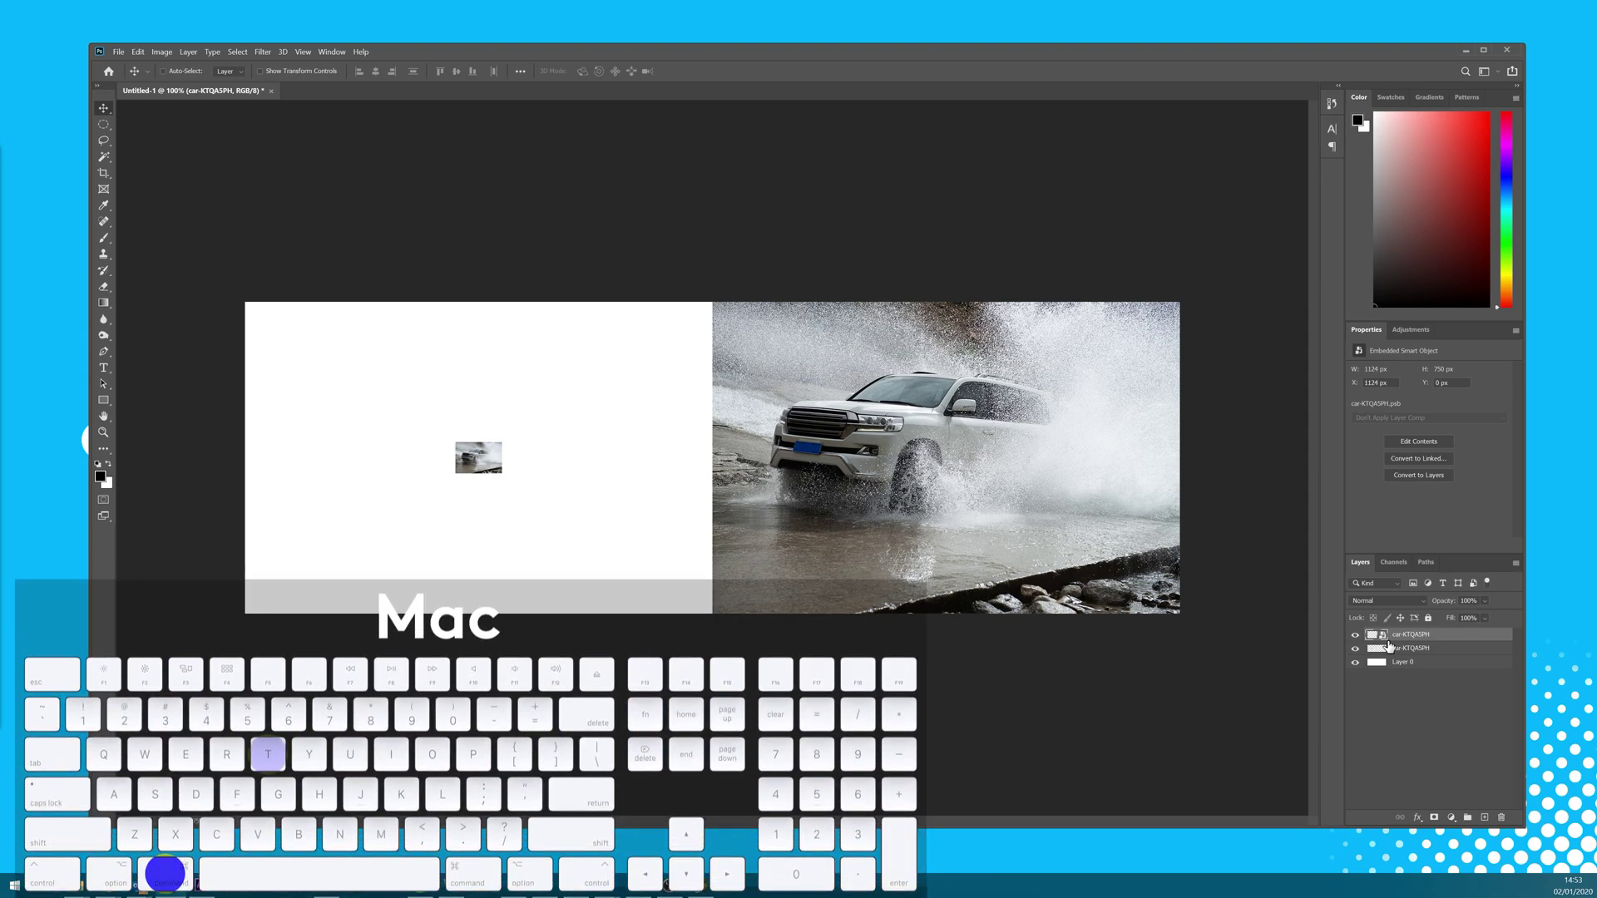
# Scale the right-hand smart object car to 10% with width and height linked, then commit
pyautogui.hotkey('ctrl', 't')
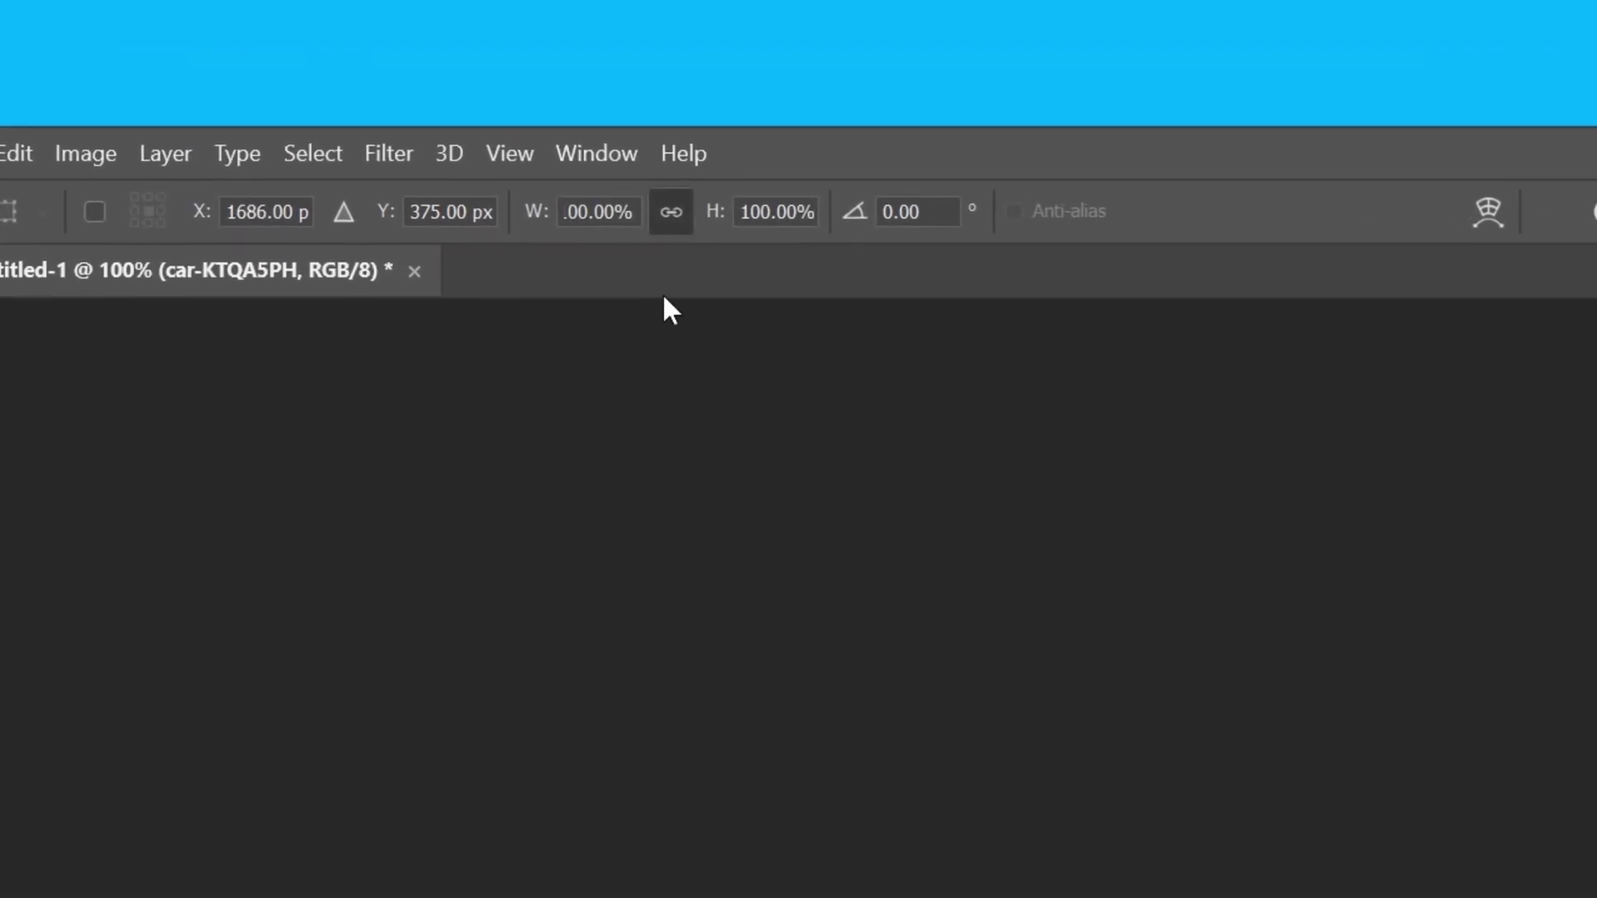
pyautogui.moveTo(594, 212); pyautogui.dragTo(491, 205)
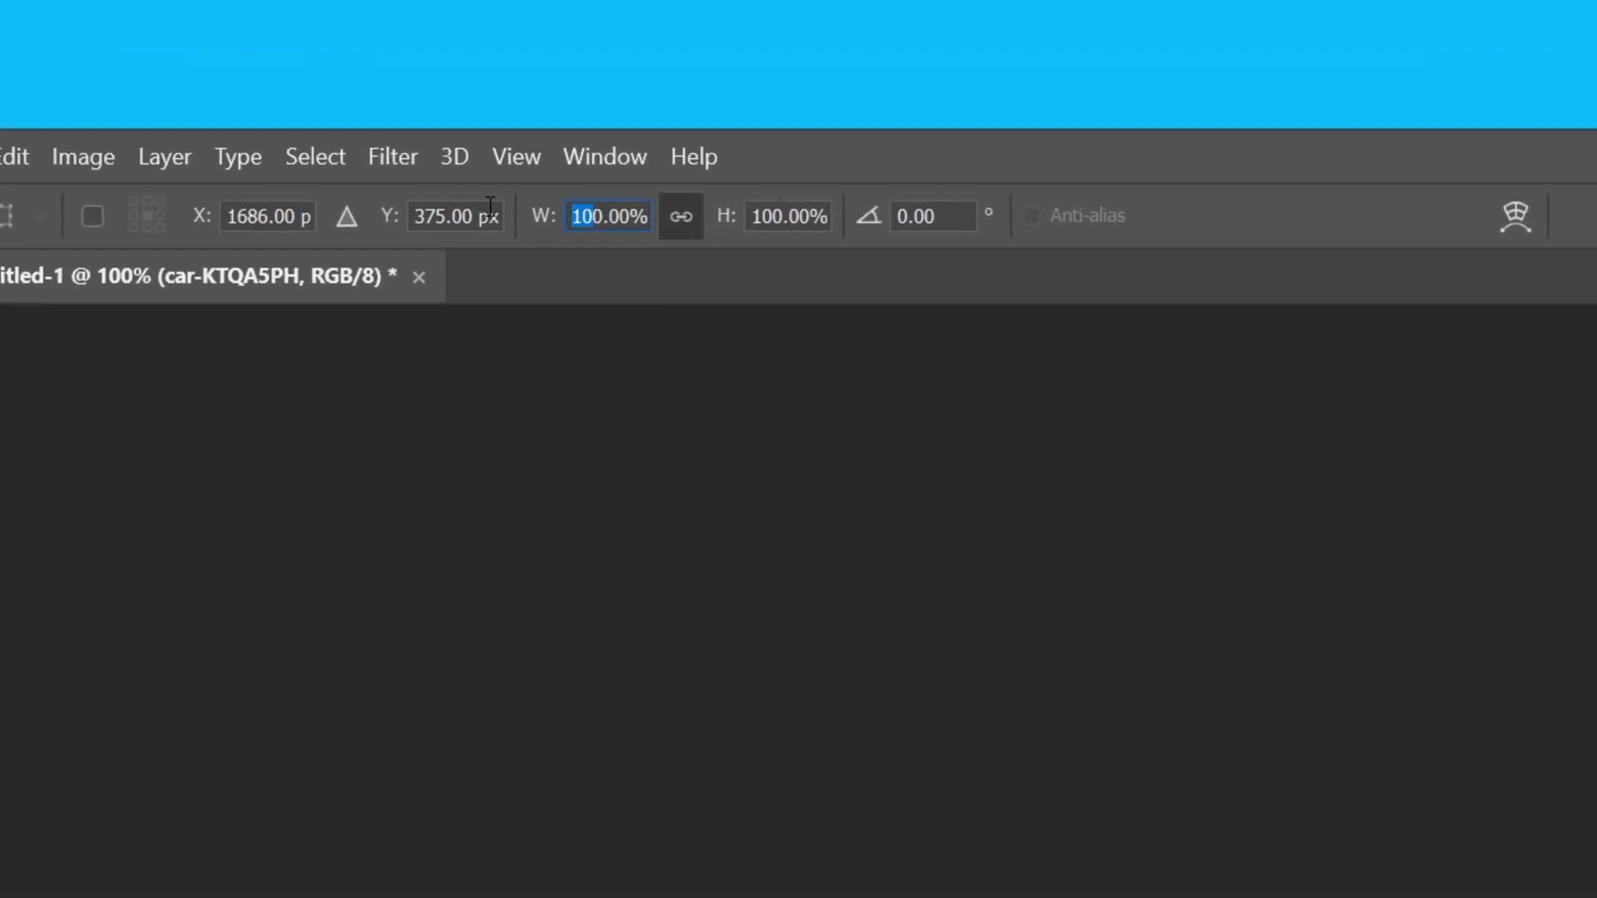
pyautogui.write('10')
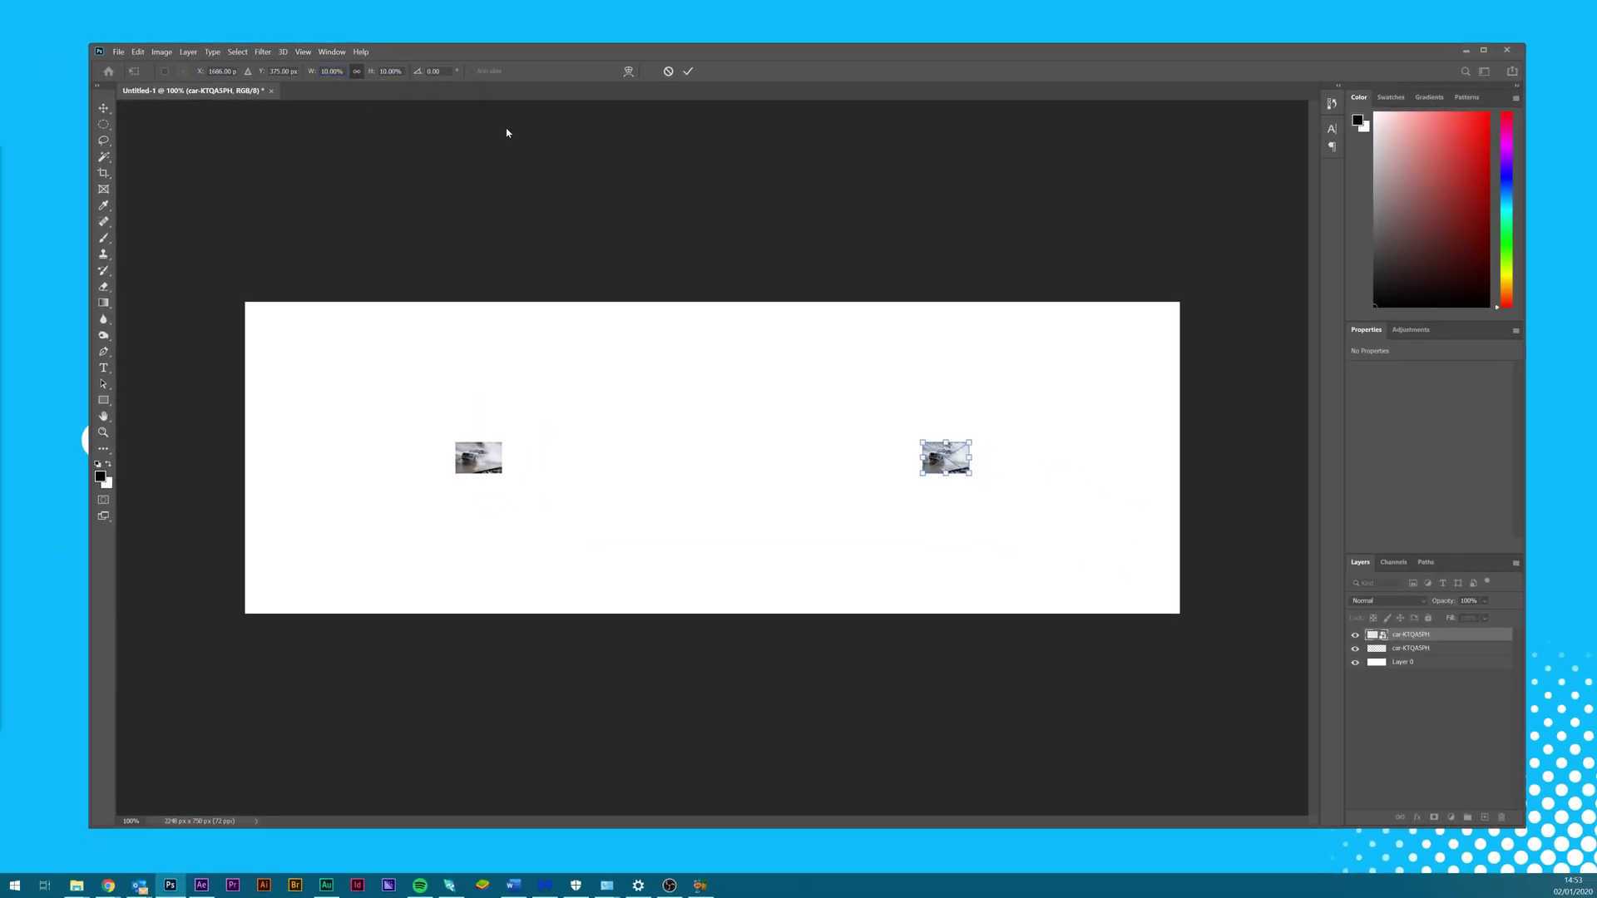
pyautogui.click(689, 73)
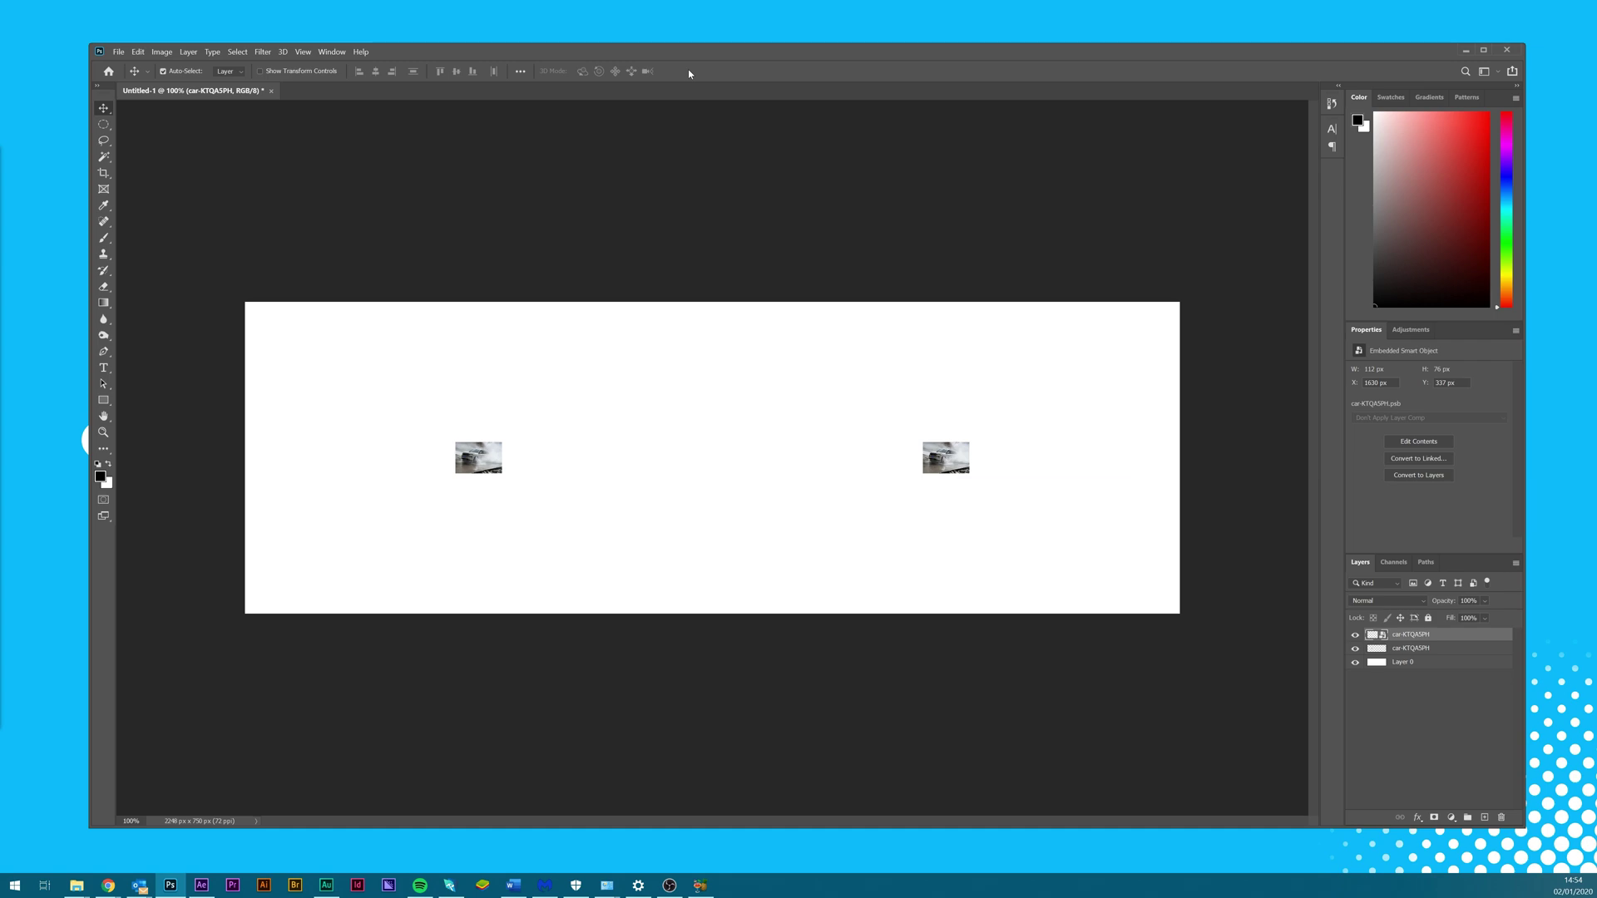
# Select the tiny left car layer and scale it up to 1000% width, then commit
pyautogui.click(490, 461)
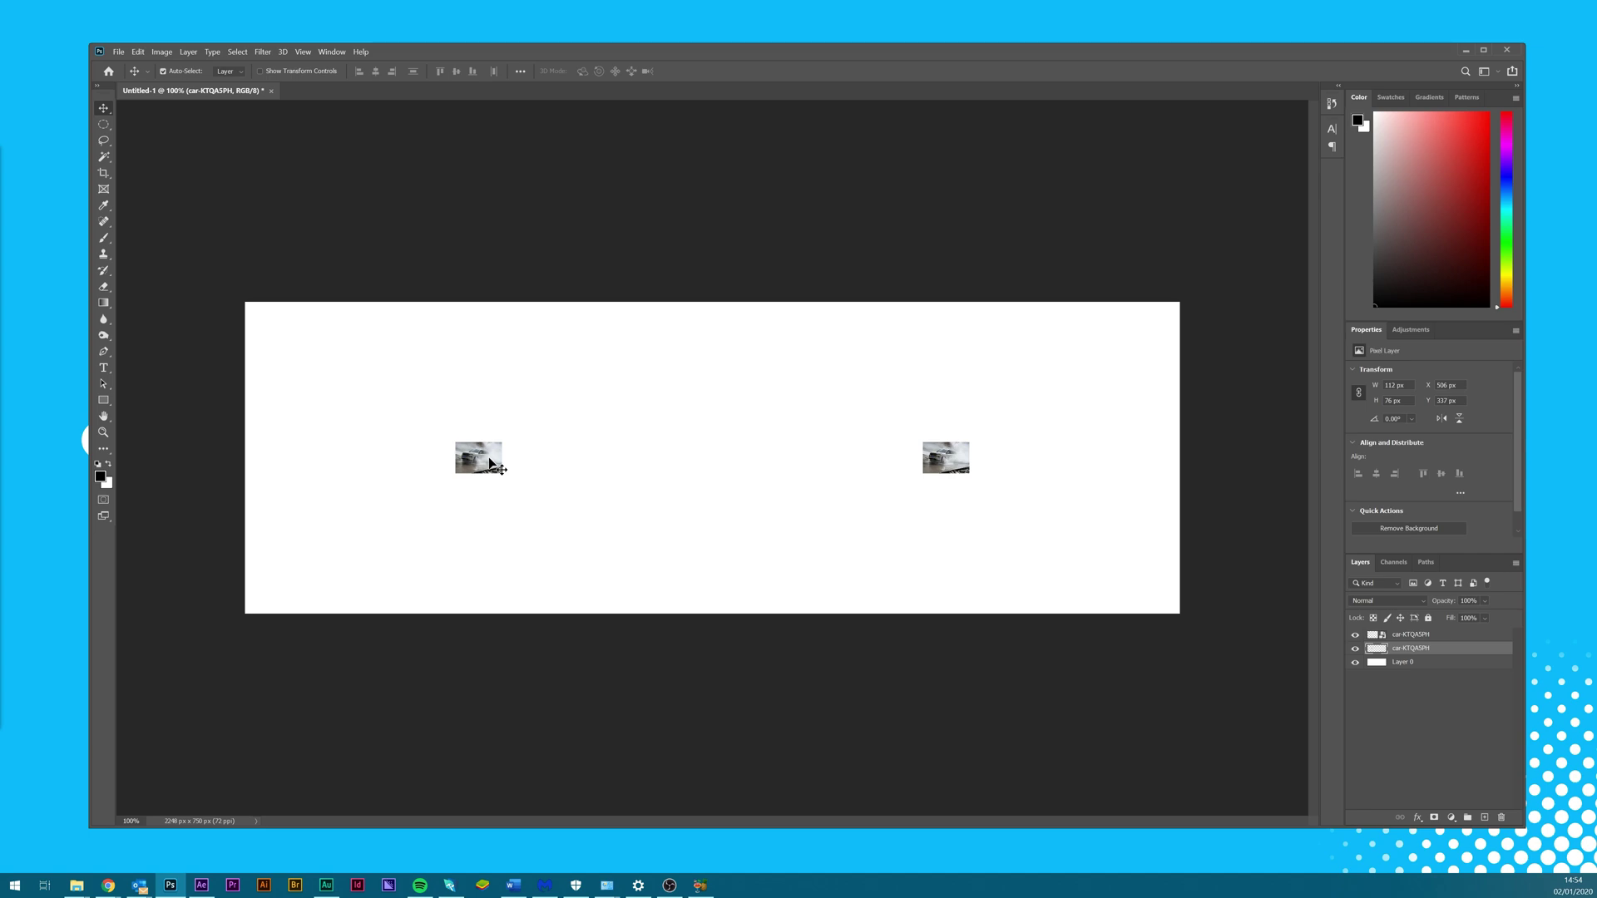
pyautogui.hotkey('ctrl', 't')
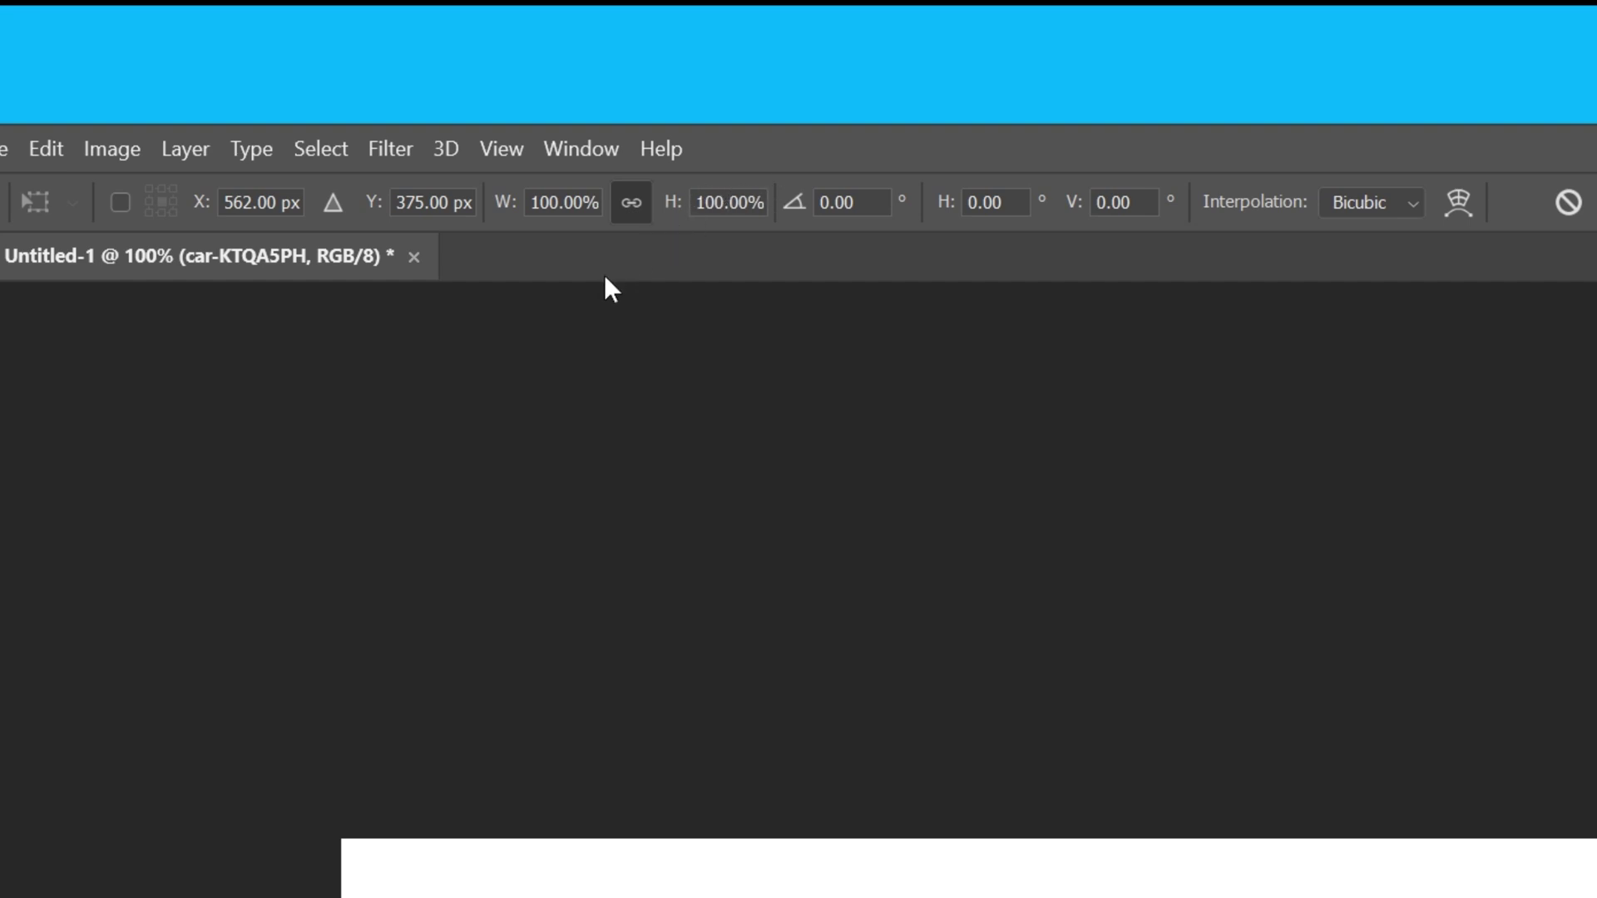
pyautogui.click(559, 201)
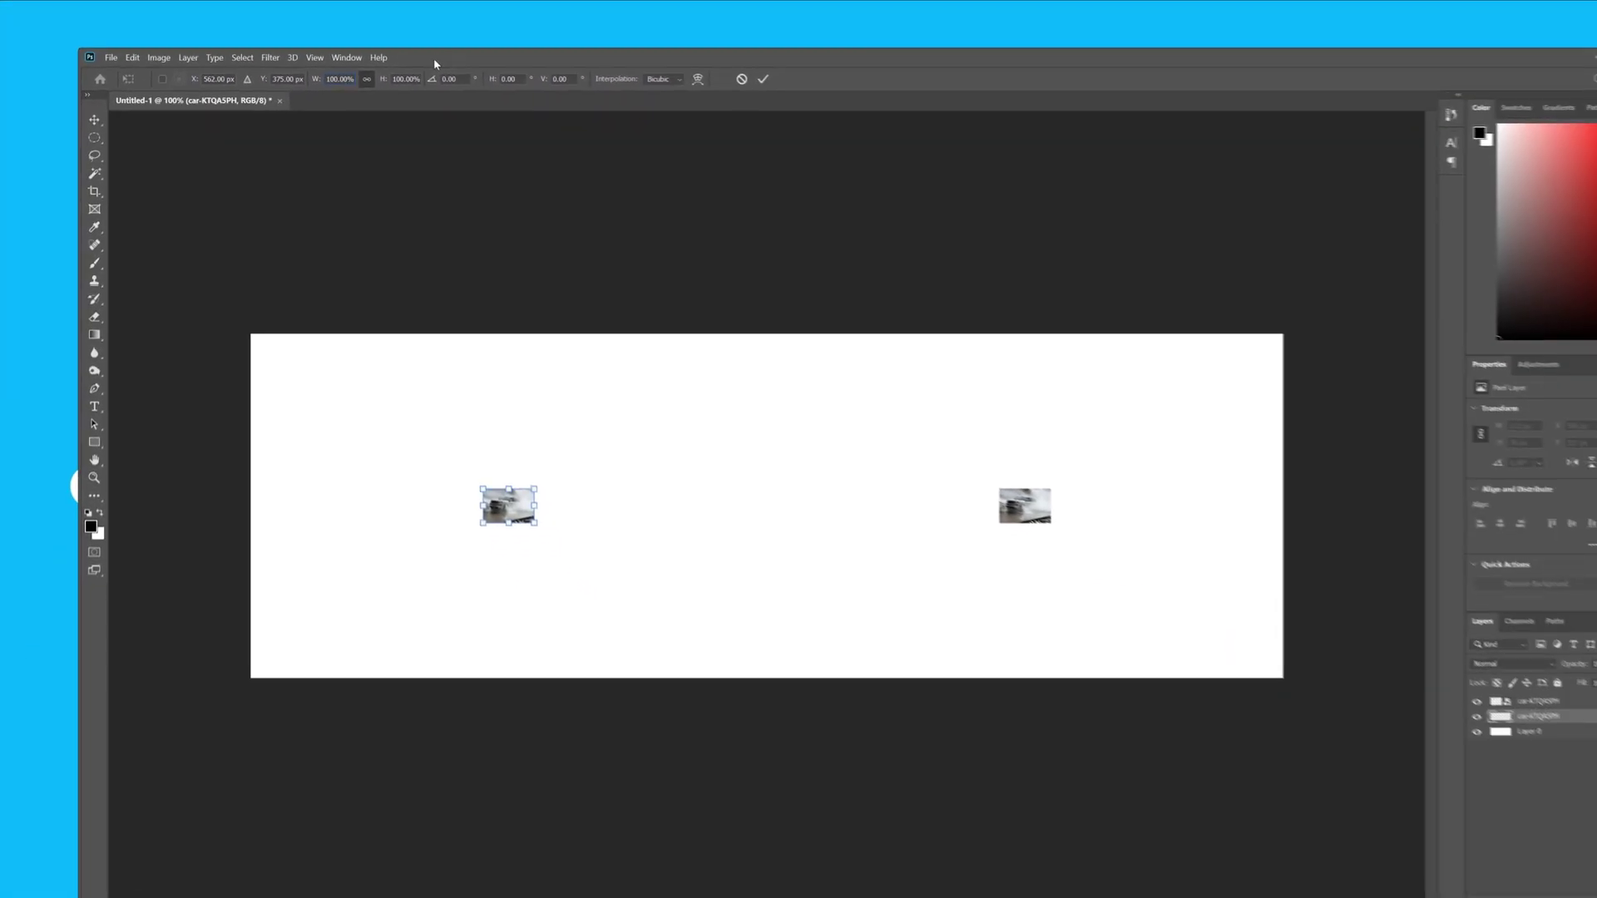
pyautogui.write('0')
pyautogui.press('Return')
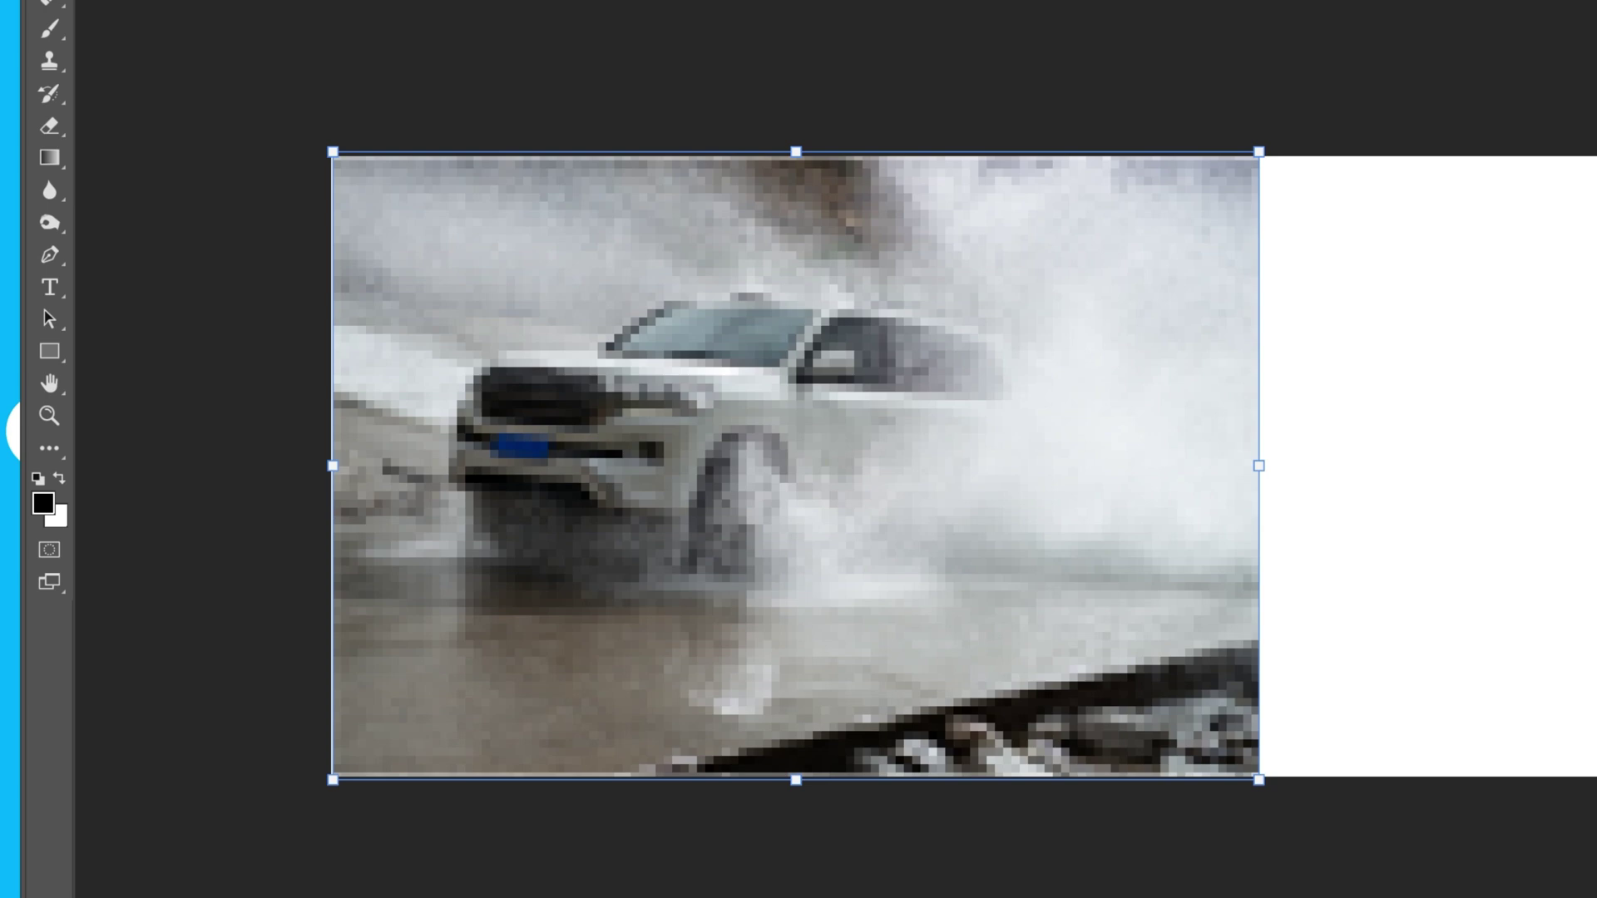
pyautogui.press('Return')
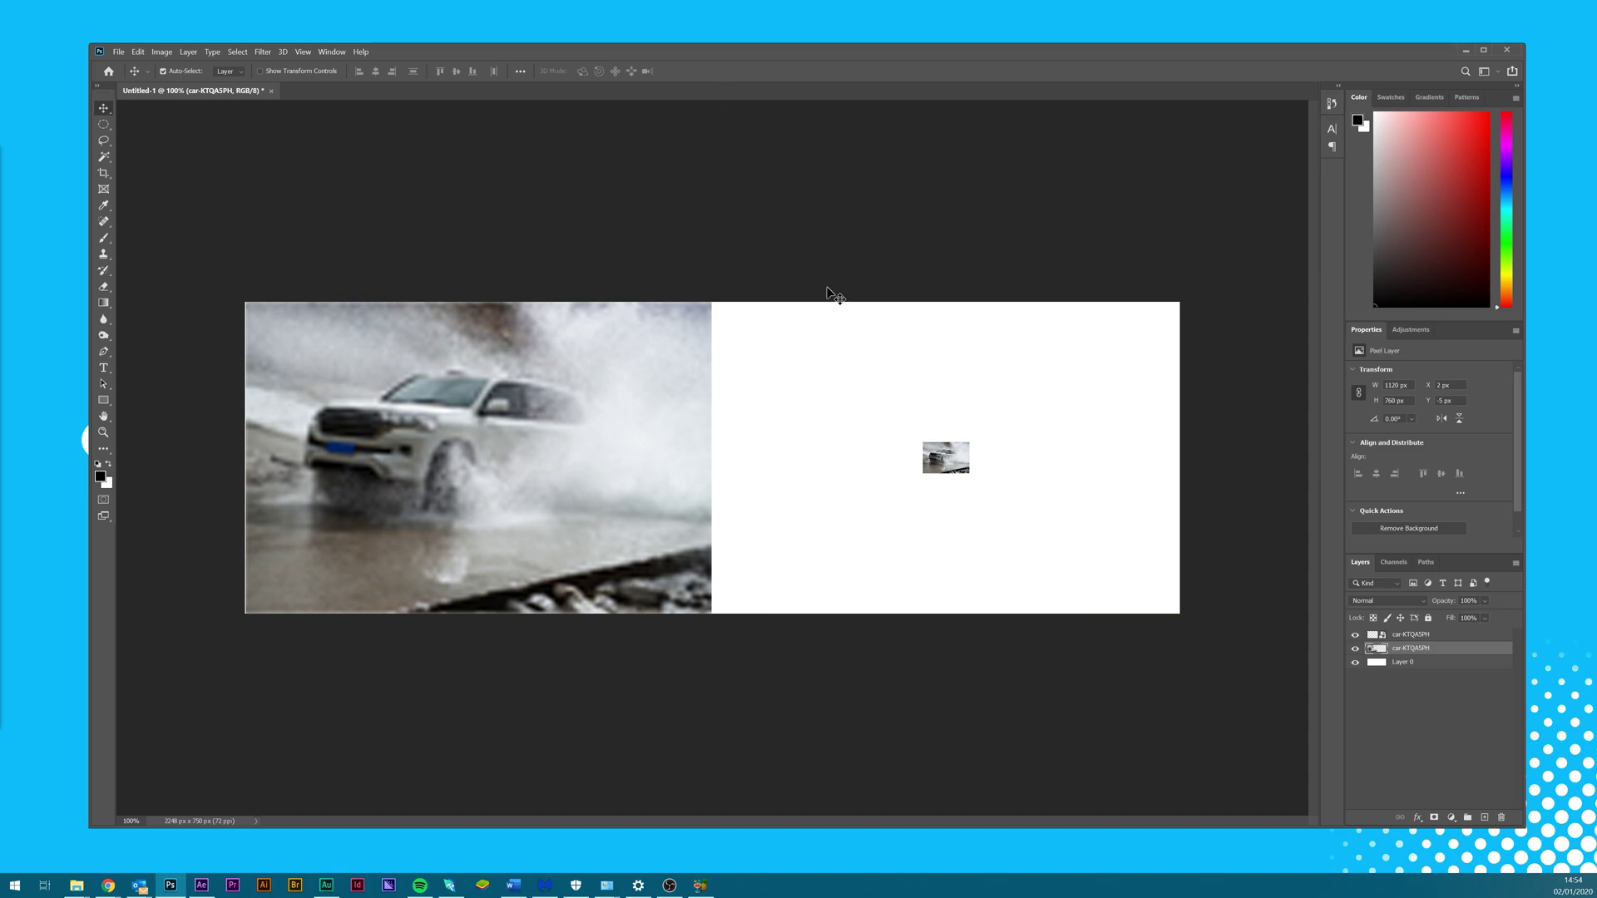
# Select the smart object car layer and change its width from 10% back to 100%, then commit
pyautogui.click(1419, 635)
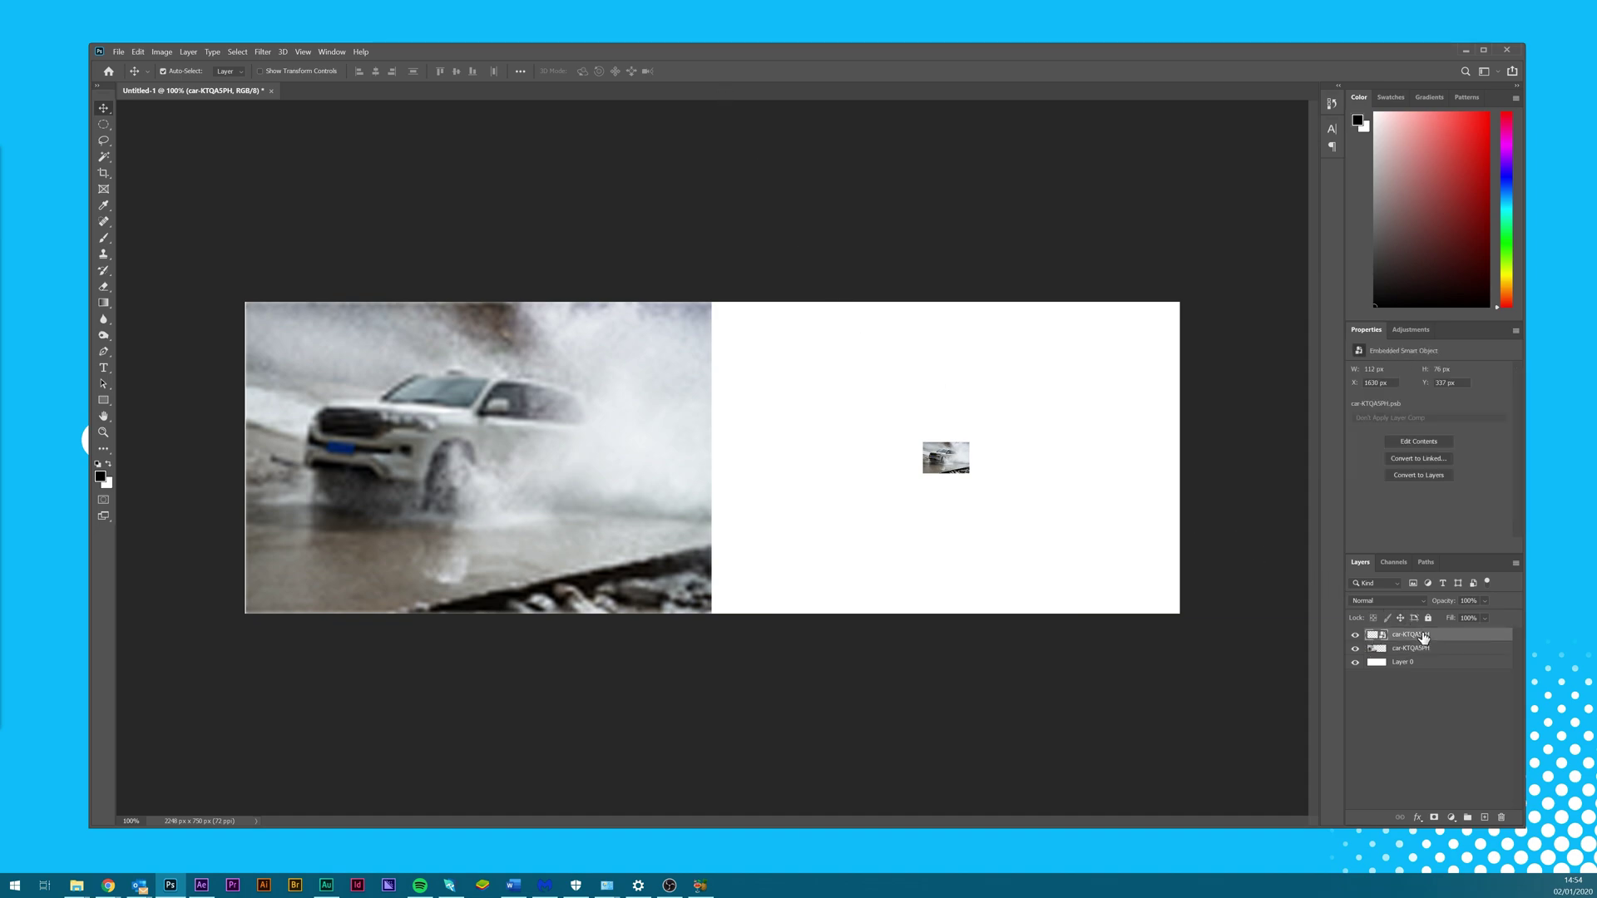
pyautogui.hotkey('ctrl', 't')
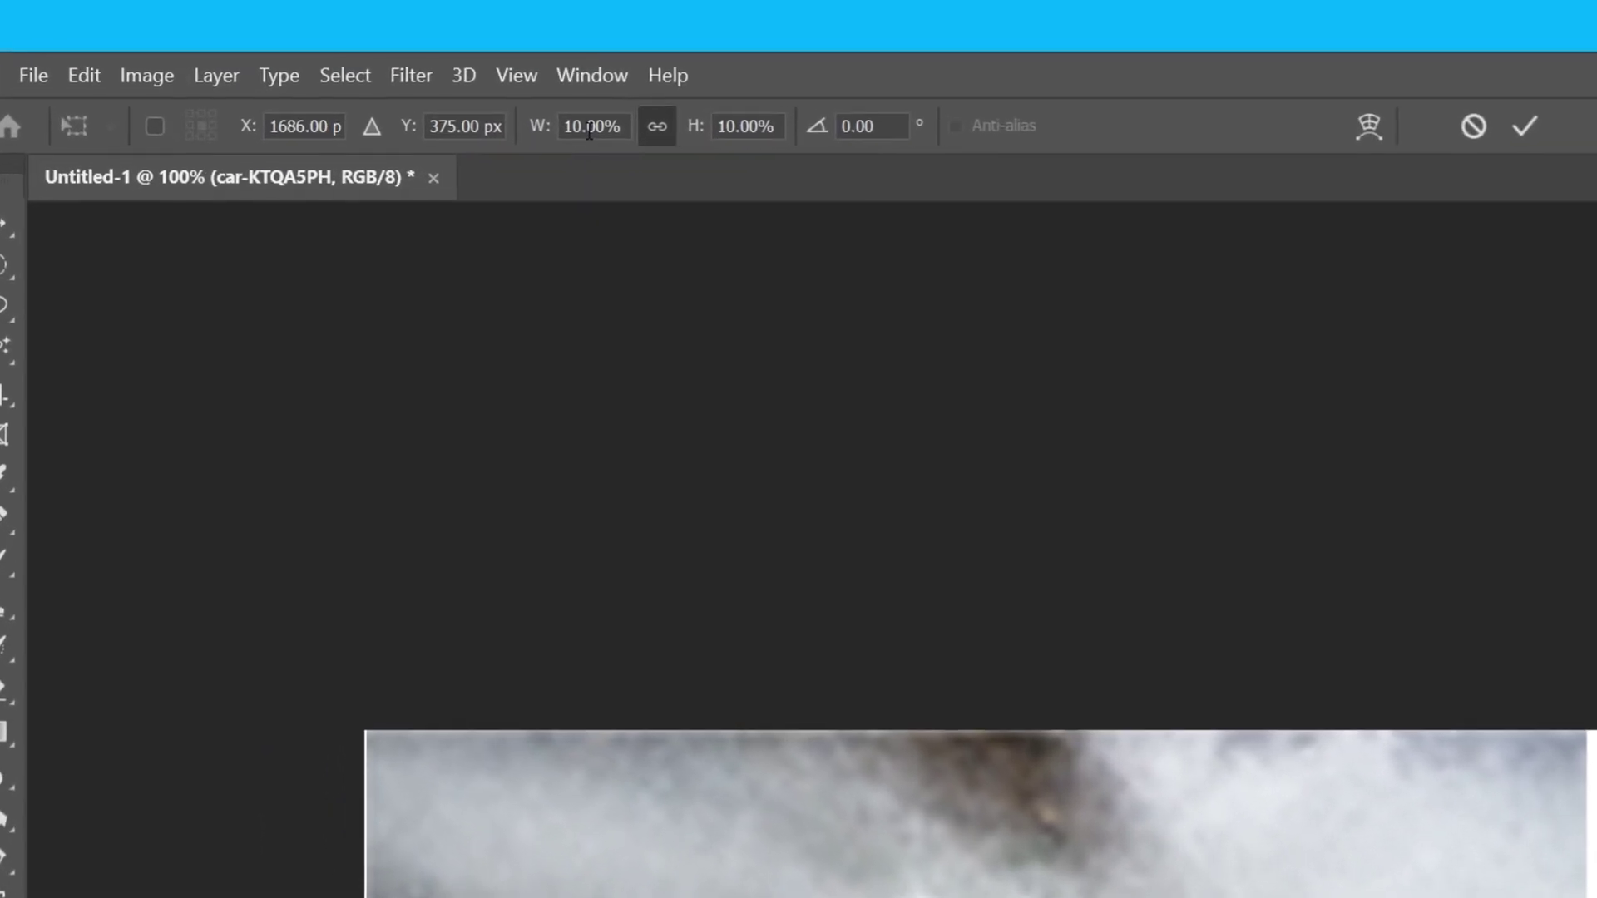
pyautogui.click(582, 125)
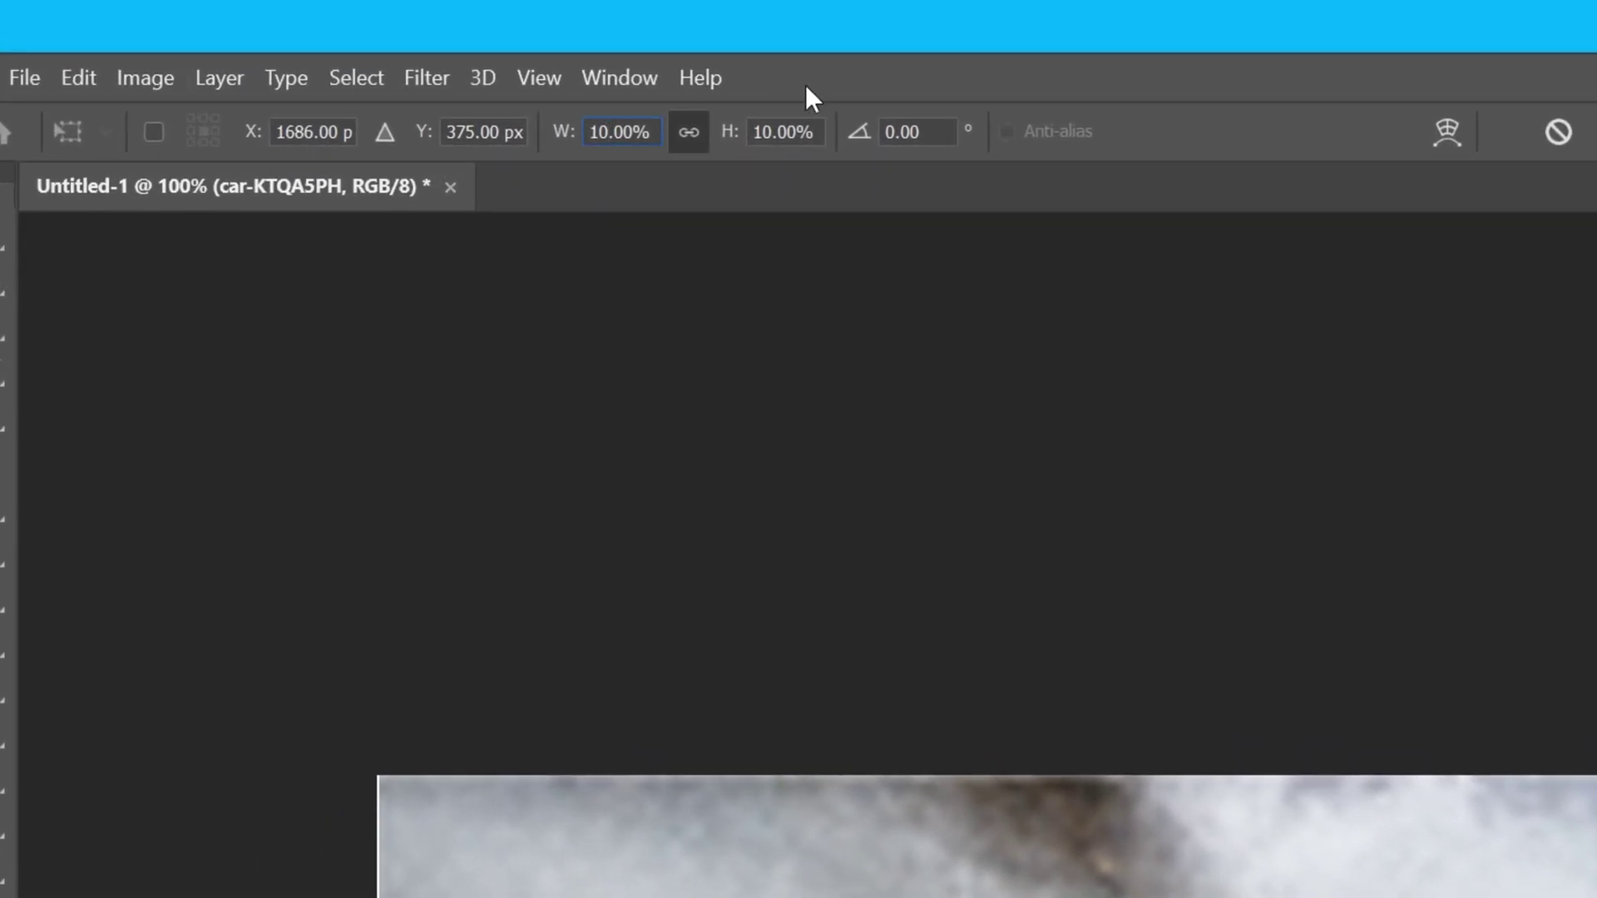
pyautogui.write('0')
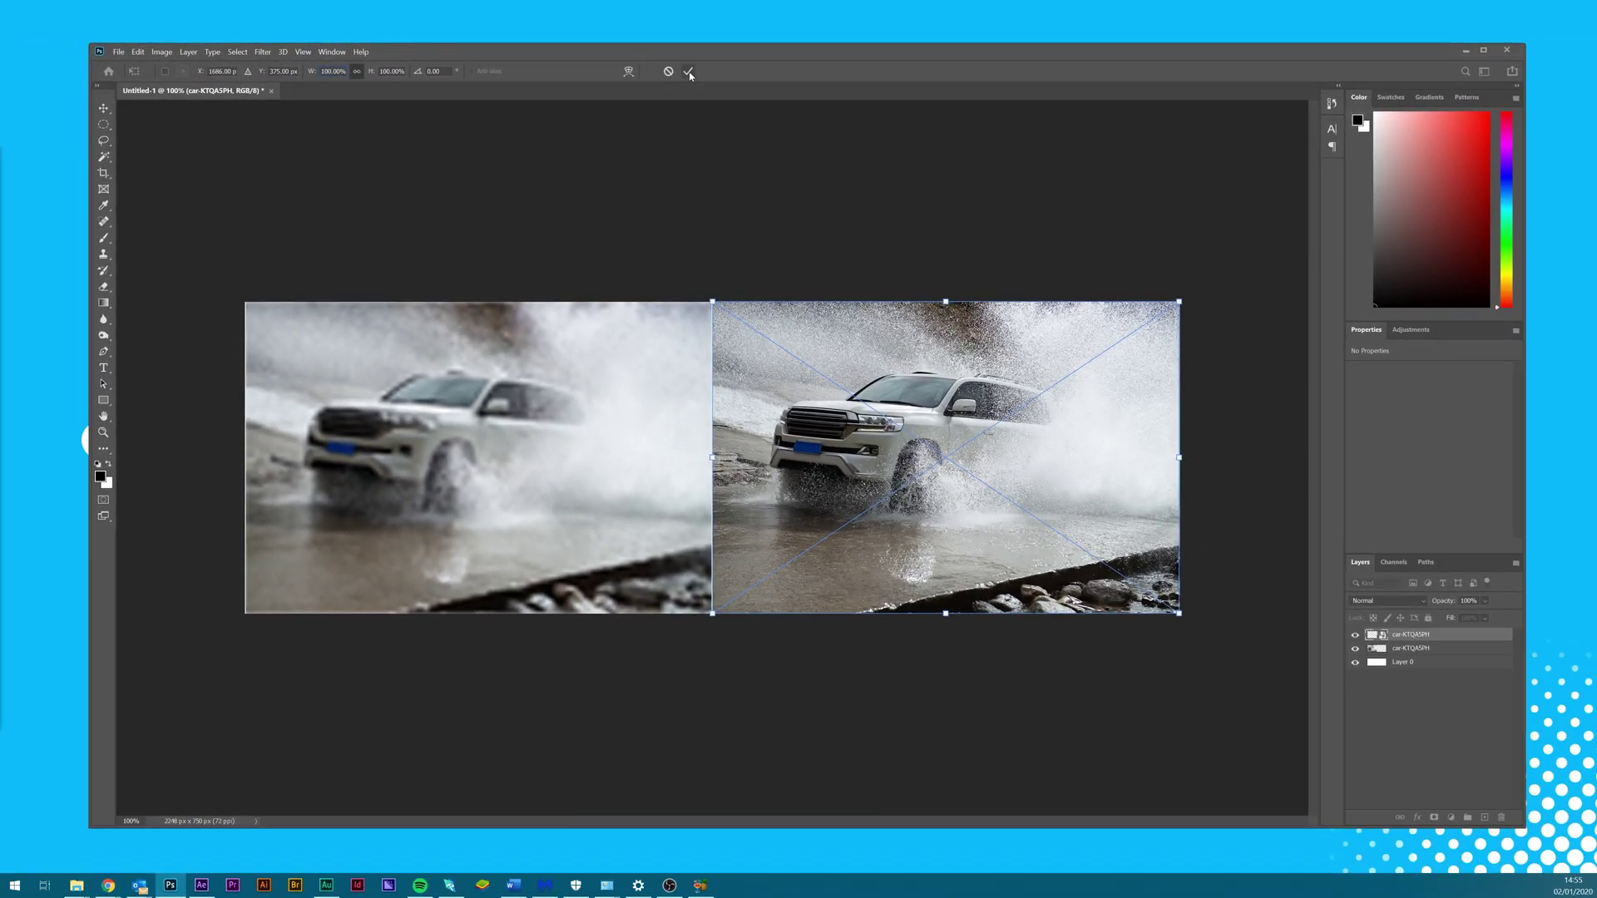
pyautogui.click(688, 72)
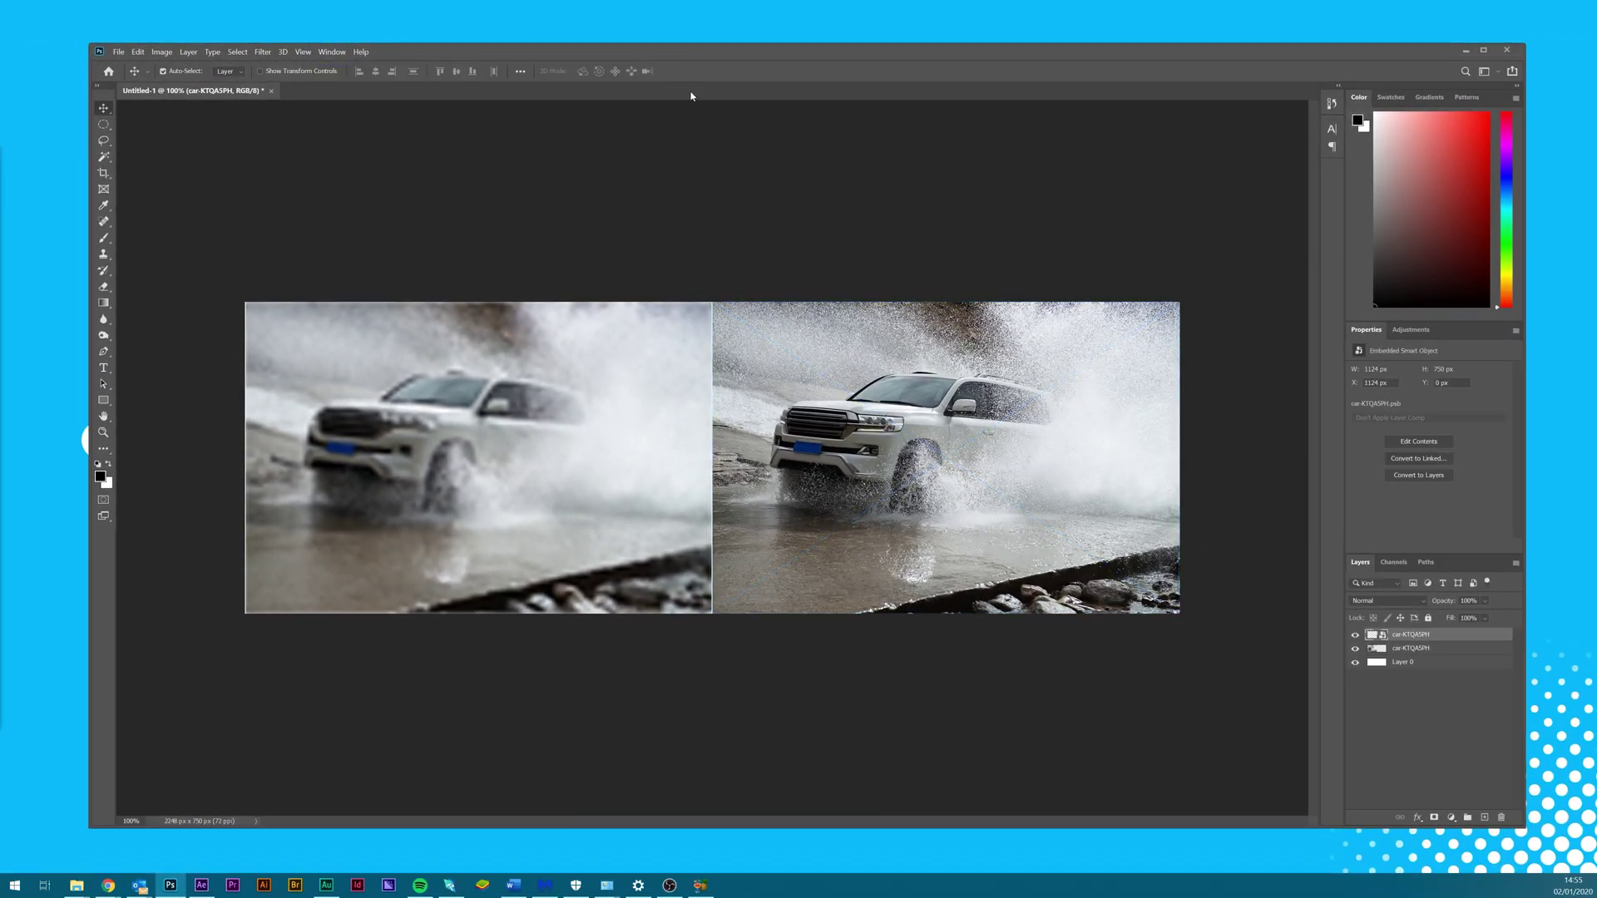